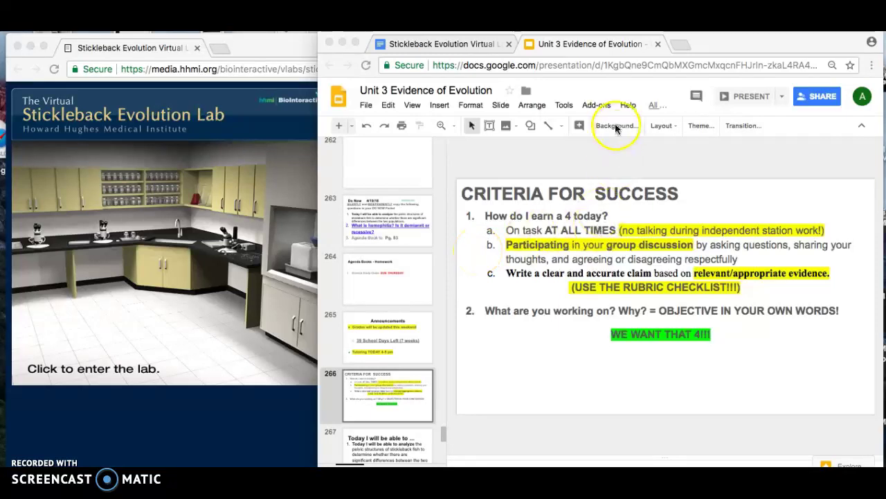
Open the Stickleback Evolution Virtual Lab worksheet and view its lesson objectives and Do Now questions.
{"action": "left_click", "coordinate": [461, 49]}
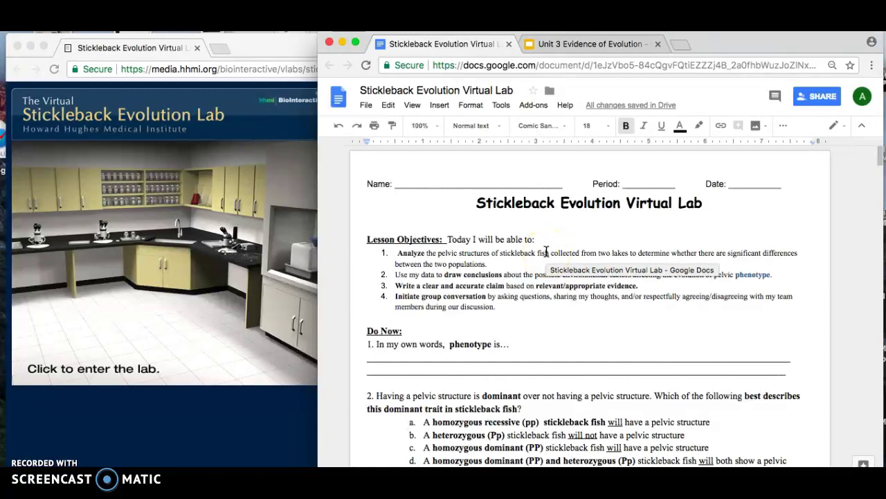
{"action": "scroll", "coordinate": [547, 252], "scroll_direction": "down", "scroll_amount": 1}
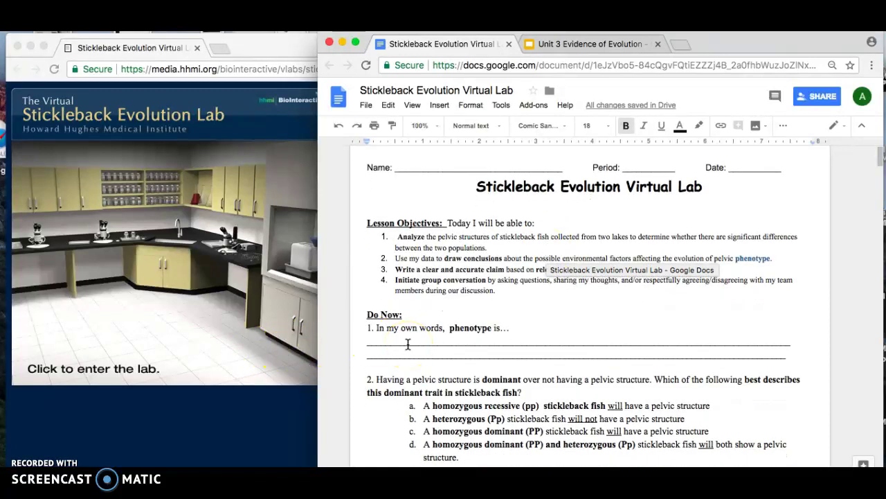
Return to the Unit 3 Evidence of Evolution slides and examine the Criteria for Success, including the claim, rubric checklist and objective items.
{"action": "left_click", "coordinate": [582, 45]}
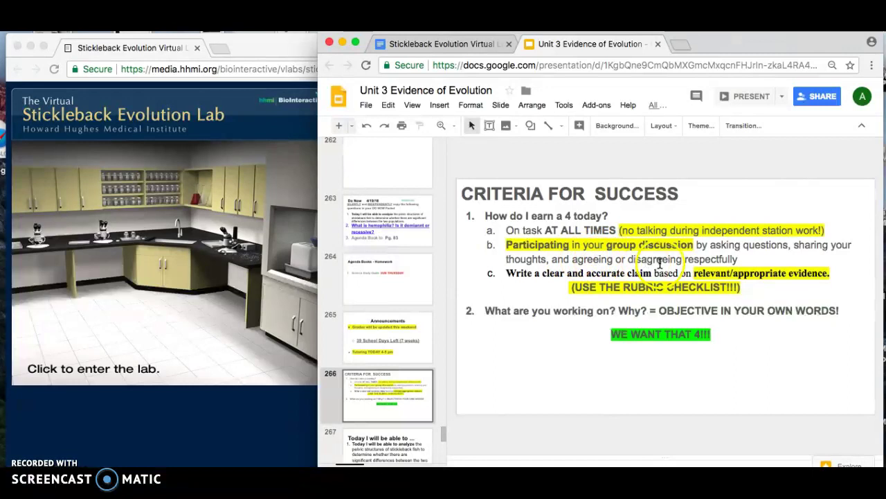
{"action": "left_click", "coordinate": [739, 260]}
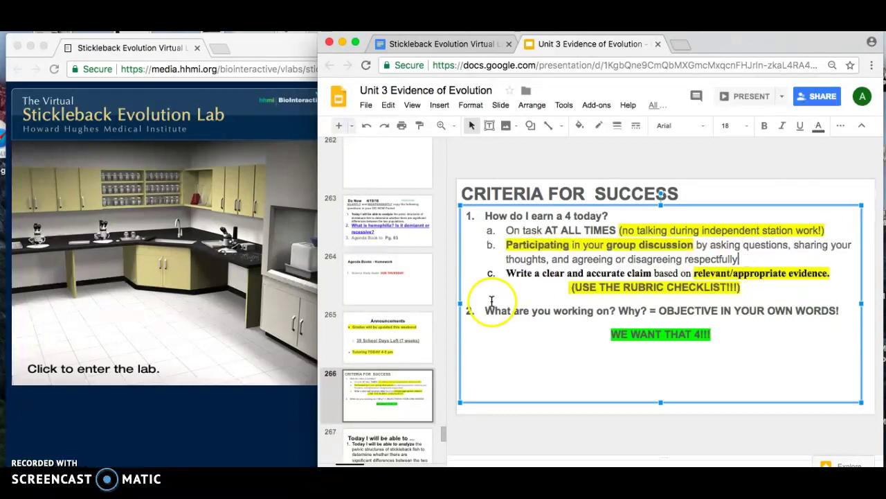
{"action": "left_click", "coordinate": [507, 275]}
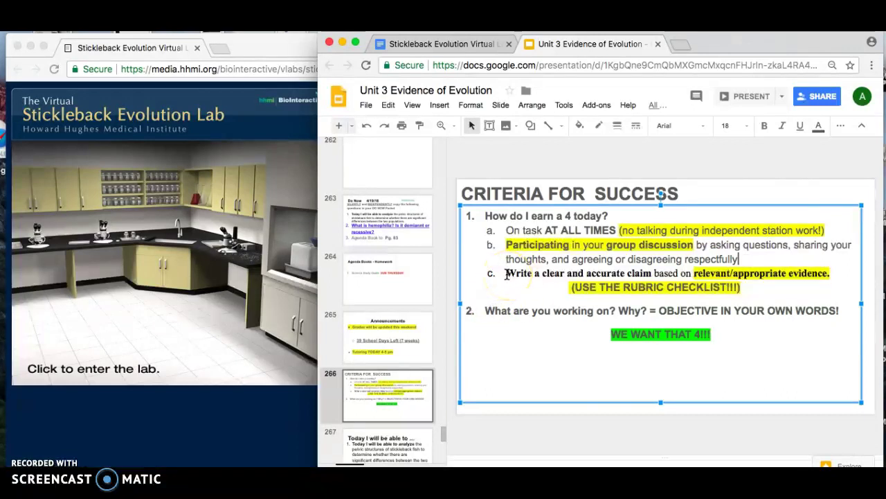
{"action": "left_click_drag", "start_coordinate": [507, 275], "coordinate": [568, 277]}
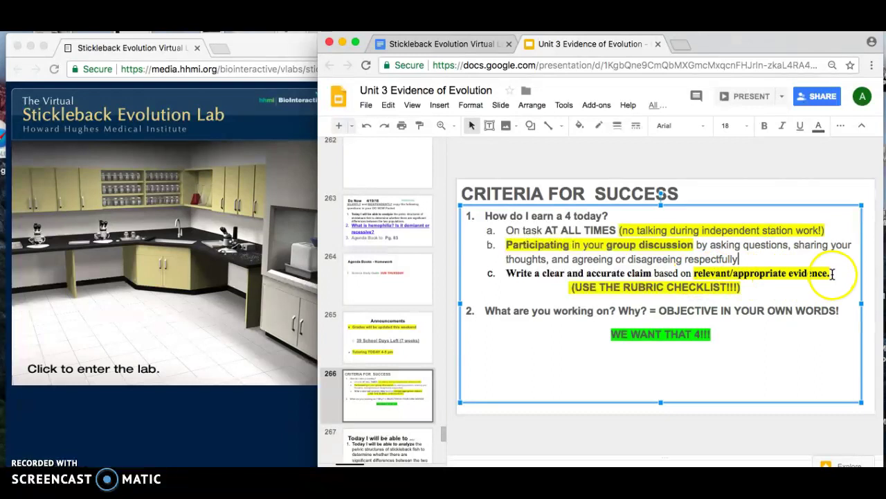
{"action": "left_click_drag", "start_coordinate": [833, 274], "coordinate": [693, 273]}
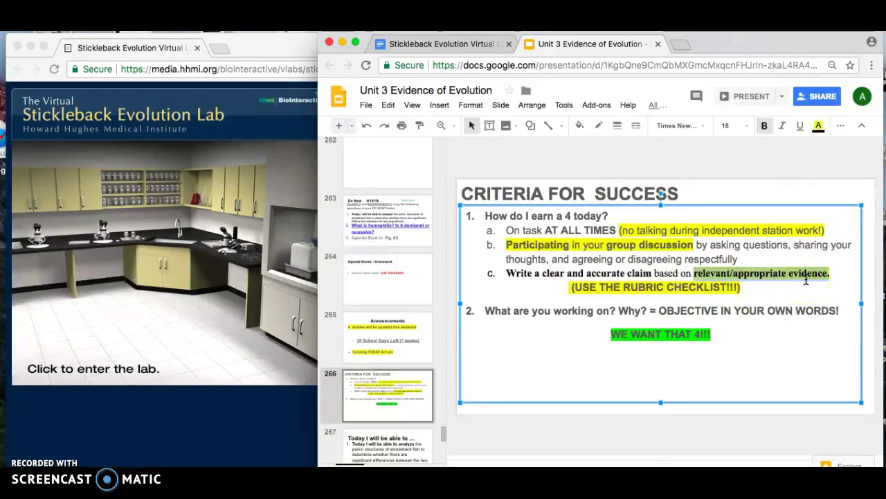
{"action": "left_click_drag", "start_coordinate": [742, 287], "coordinate": [567, 284]}
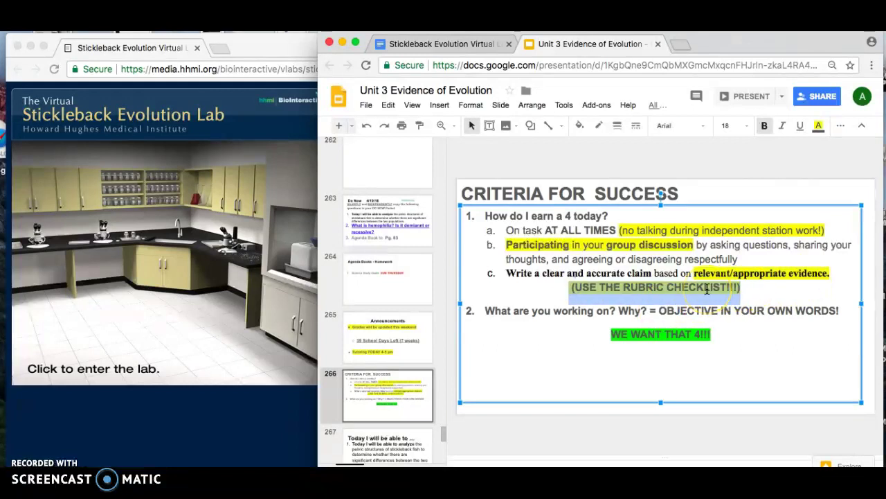
{"action": "left_click", "coordinate": [753, 291]}
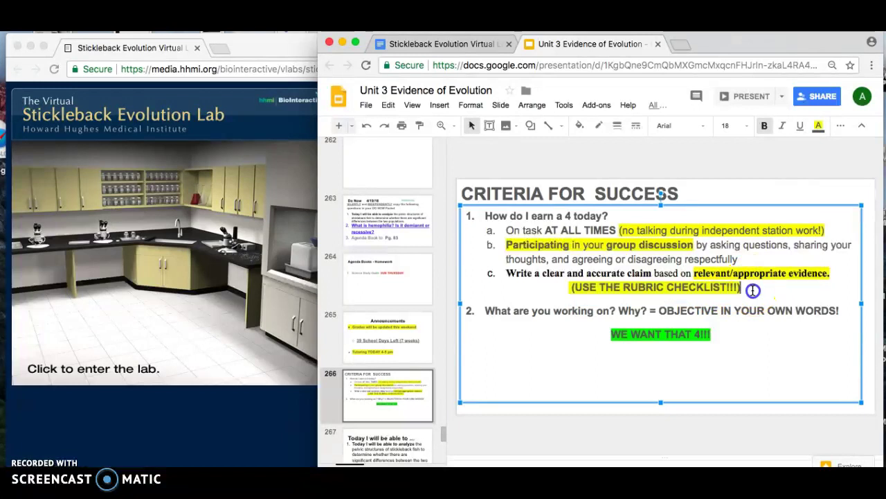
{"action": "left_click", "coordinate": [559, 318]}
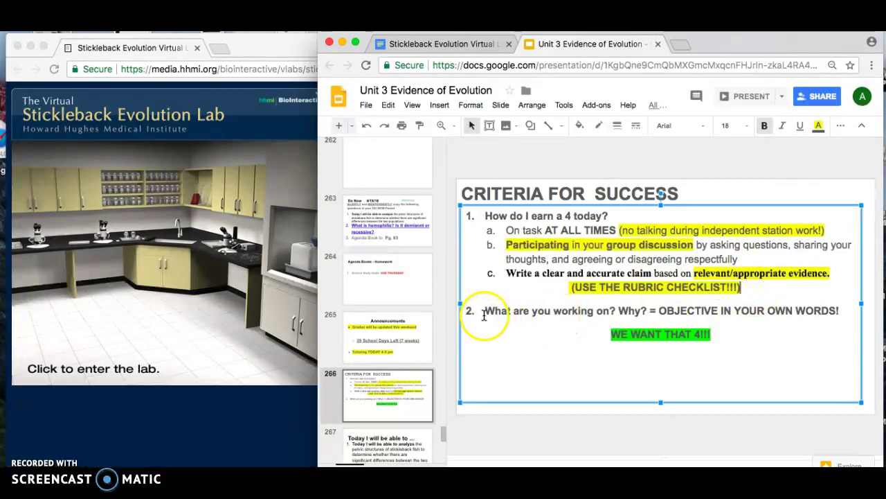
{"action": "left_click", "coordinate": [626, 312]}
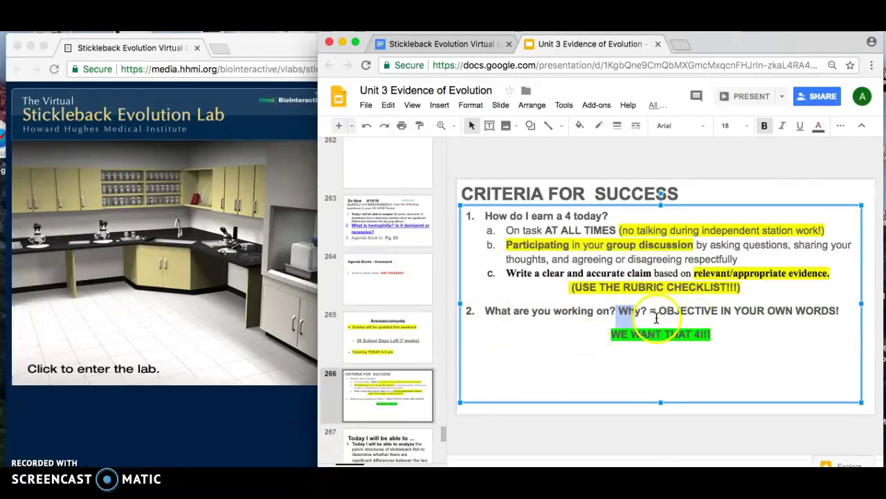
{"action": "left_click_drag", "start_coordinate": [641, 312], "coordinate": [603, 313]}
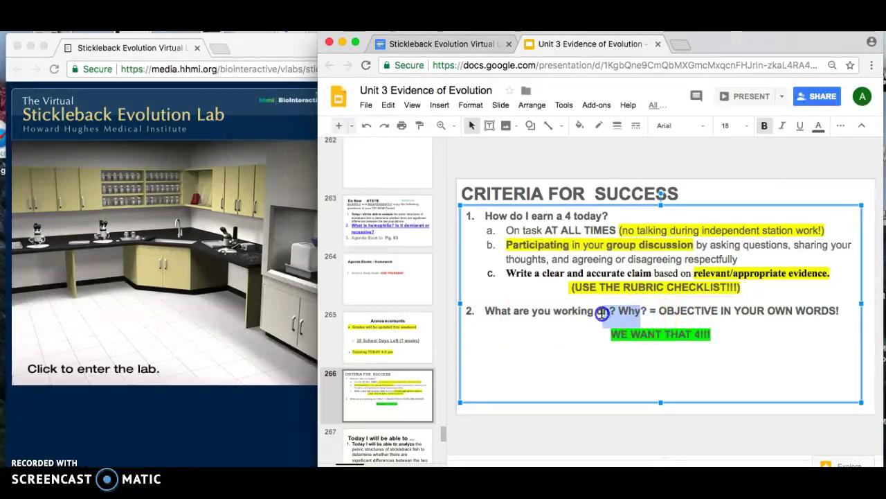
Go through the worksheet's lesson objectives, marking the phrases on pelvic phenotype, relevant/appropriate evidence and initiating group conversation.
{"action": "left_click", "coordinate": [450, 44]}
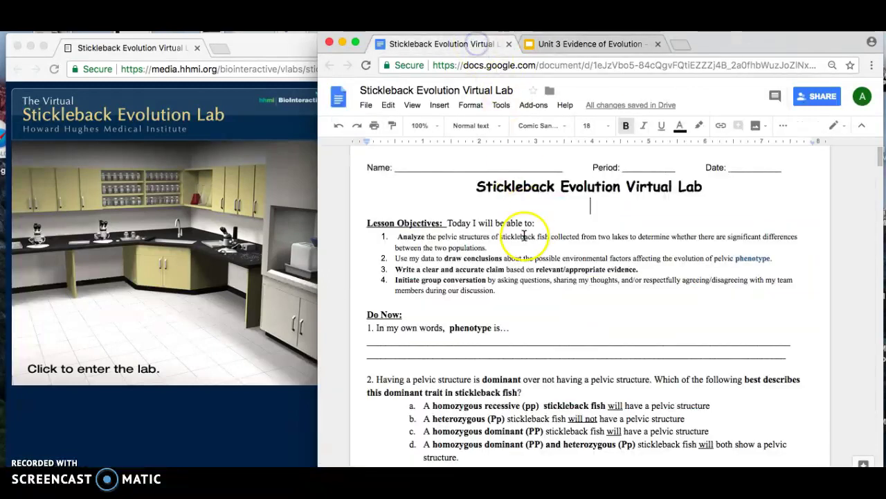
{"action": "scroll", "coordinate": [503, 238], "scroll_direction": "down", "scroll_amount": 2}
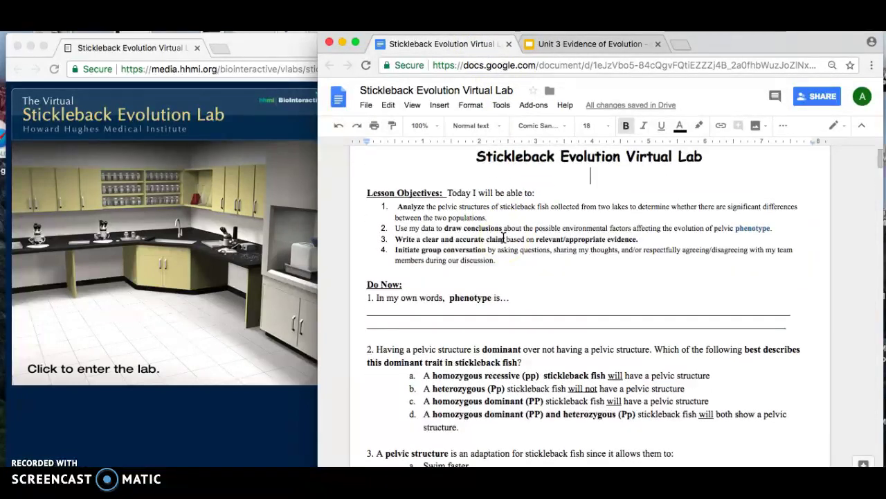
{"action": "scroll", "coordinate": [504, 237], "scroll_direction": "up", "scroll_amount": 1}
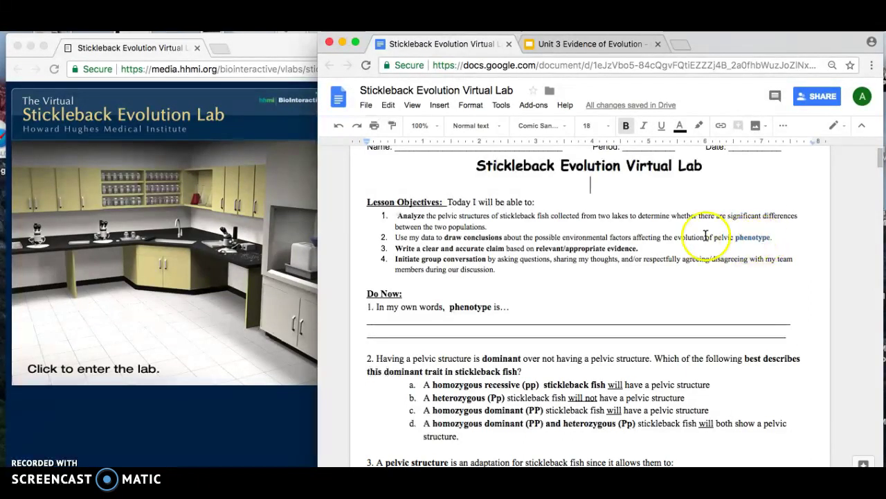
{"action": "left_click_drag", "start_coordinate": [706, 237], "coordinate": [765, 238]}
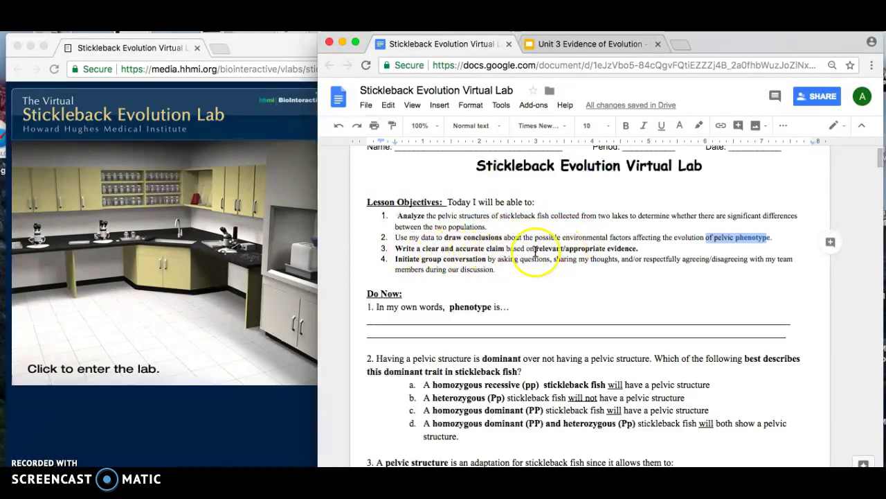
{"action": "left_click", "coordinate": [642, 249]}
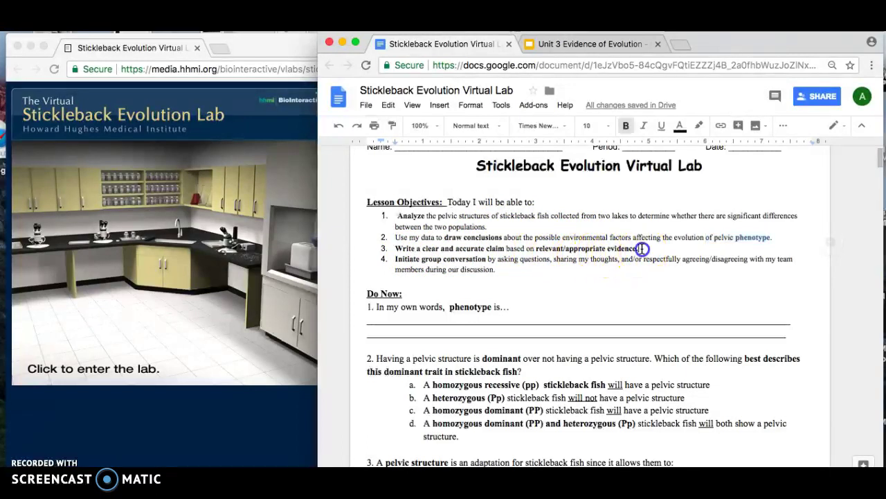
{"action": "left_click", "coordinate": [543, 250], "text": "shift"}
{"action": "left_click", "coordinate": [532, 250], "text": "shift"}
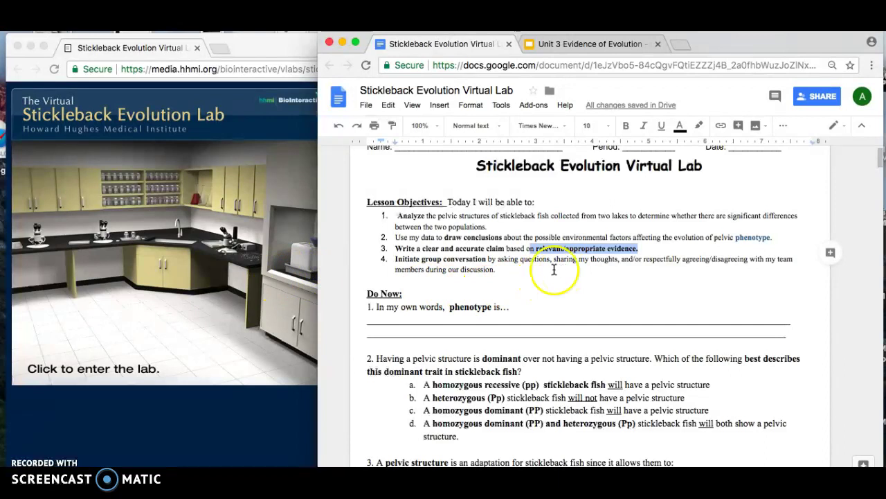
{"action": "left_click", "coordinate": [483, 277]}
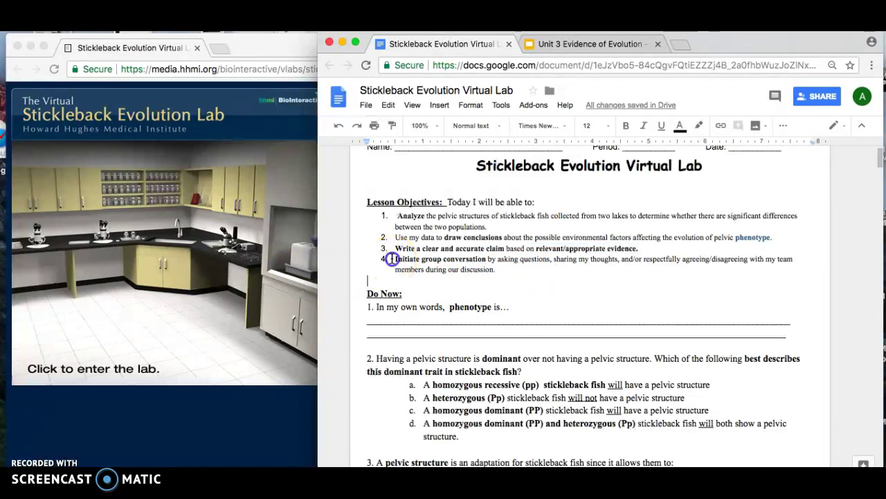
{"action": "left_click_drag", "start_coordinate": [392, 258], "coordinate": [492, 258]}
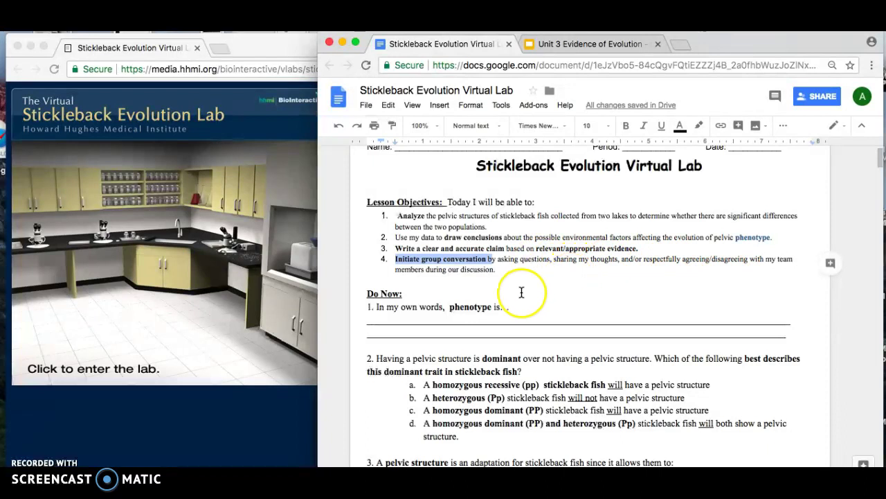
Clear the pelvic structure entries for fish samples 1 to 4 in the Part 1: Tutorial 1 table.
{"action": "scroll", "coordinate": [521, 292], "scroll_direction": "down", "scroll_amount": 1}
{"action": "scroll", "coordinate": [522, 293], "scroll_direction": "down", "scroll_amount": 8}
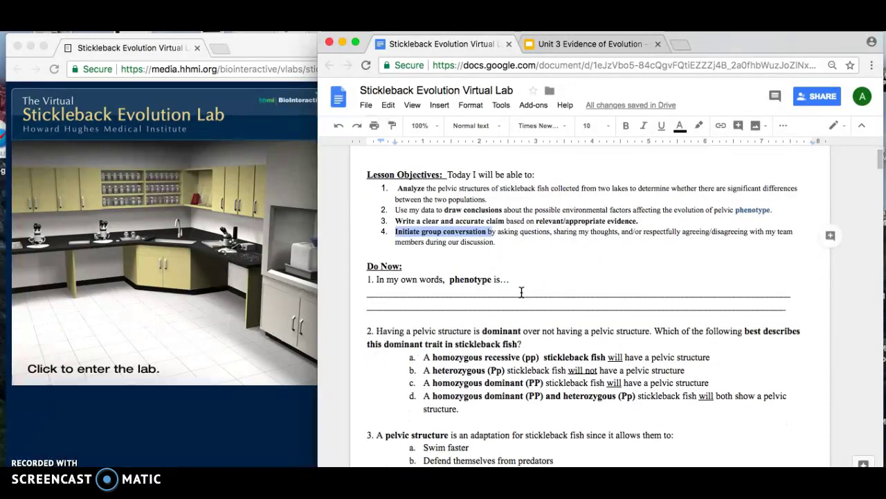
{"action": "scroll", "coordinate": [522, 292], "scroll_direction": "down", "scroll_amount": 3}
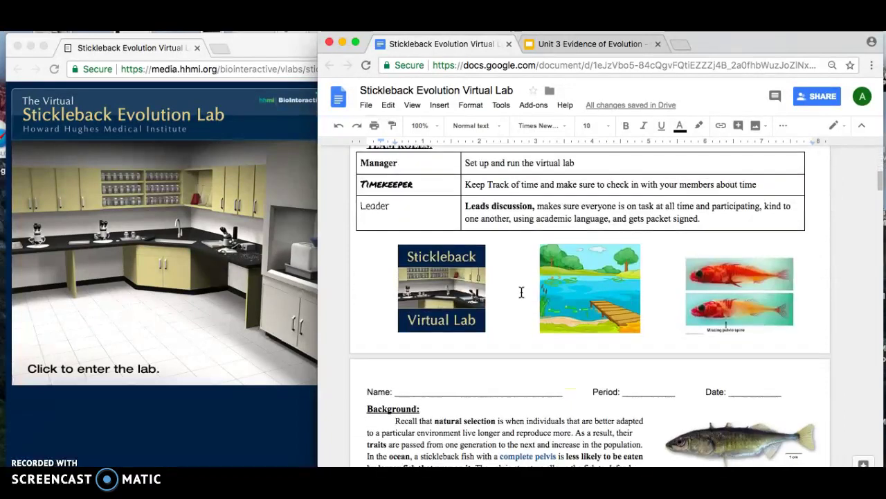
{"action": "scroll", "coordinate": [522, 292], "scroll_direction": "down", "scroll_amount": 10}
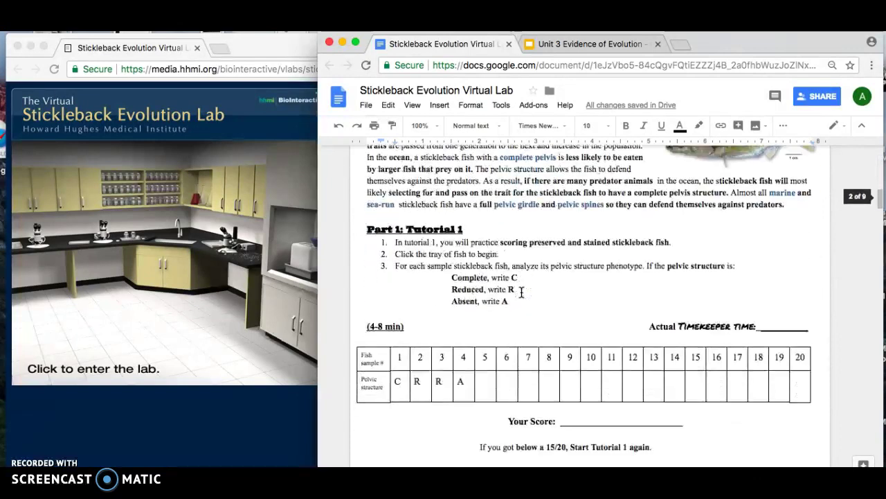
{"action": "scroll", "coordinate": [521, 292], "scroll_direction": "down", "scroll_amount": 1}
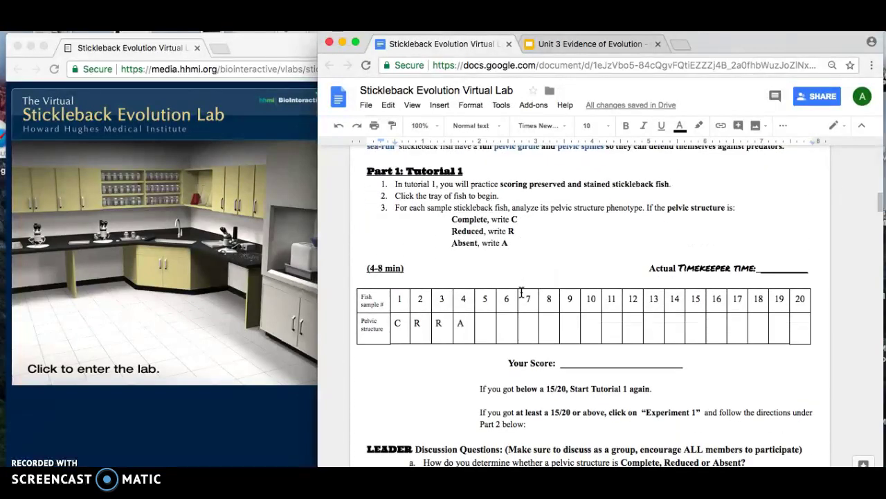
{"action": "scroll", "coordinate": [521, 293], "scroll_direction": "down", "scroll_amount": 1}
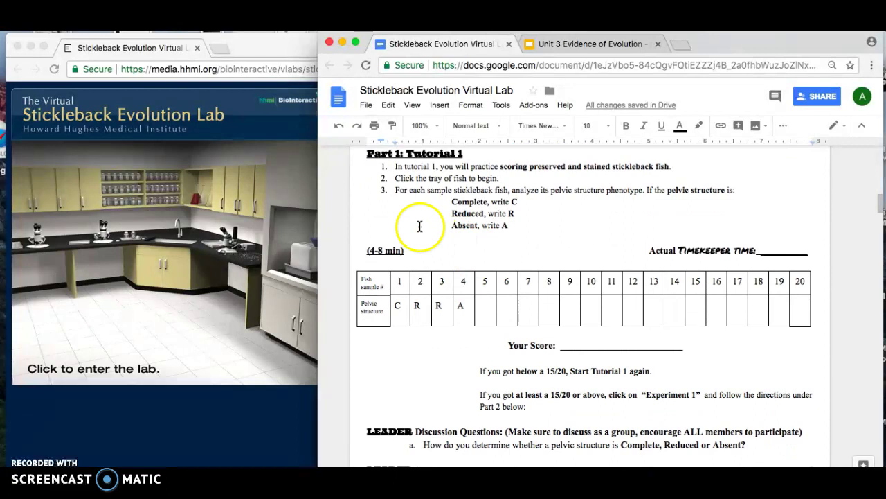
{"action": "left_click", "coordinate": [463, 310]}
{"action": "key", "text": "BackSpace"}
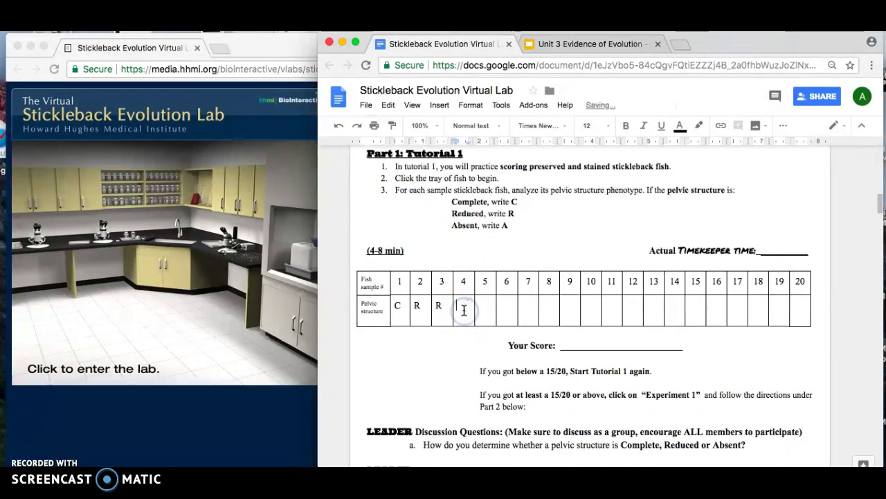
{"action": "left_click", "coordinate": [445, 307]}
{"action": "left_click", "coordinate": [424, 306]}
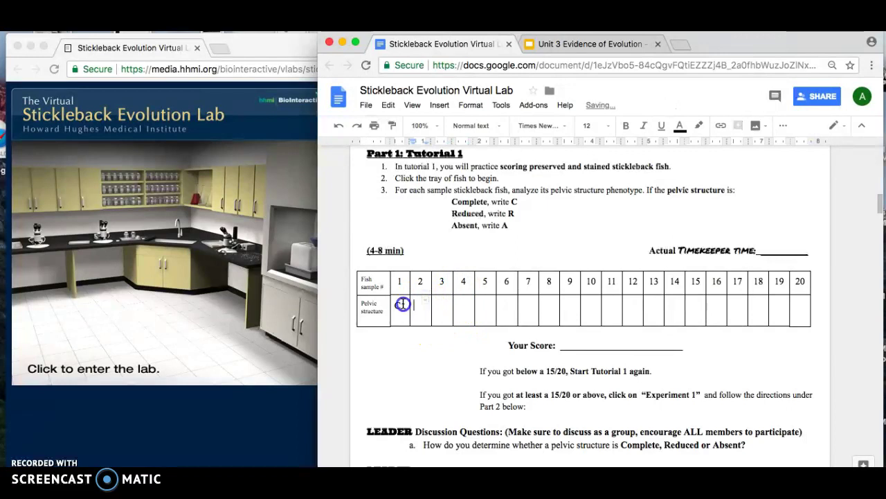
{"action": "key", "text": "BackSpace"}
Review the virtual lab link and team roles on the worksheet's first page, and return to the Tutorial 1 instructions.
{"action": "scroll", "coordinate": [543, 235], "scroll_direction": "up", "scroll_amount": 5}
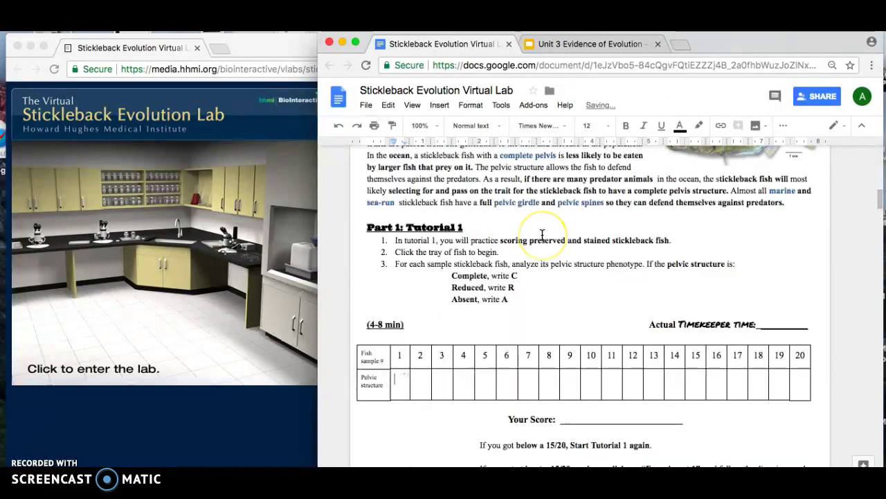
{"action": "scroll", "coordinate": [543, 236], "scroll_direction": "up", "scroll_amount": 4}
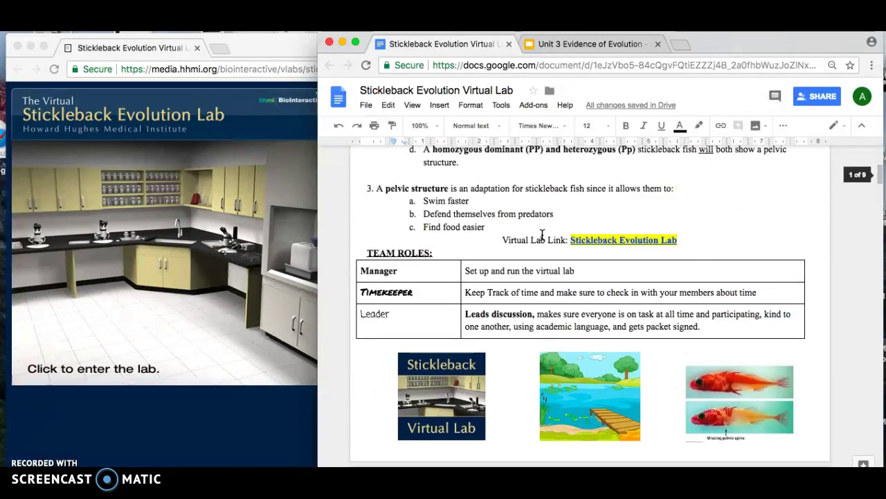
{"action": "left_click", "coordinate": [563, 240]}
{"action": "left_click", "coordinate": [468, 256]}
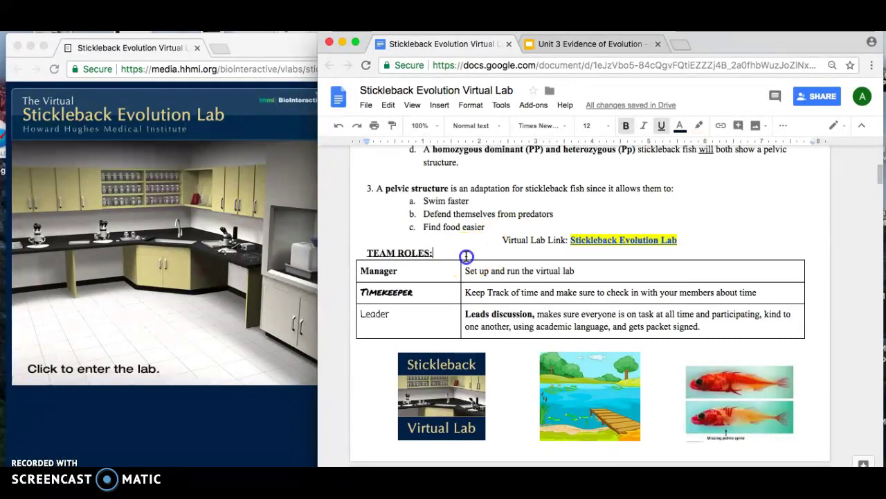
{"action": "scroll", "coordinate": [467, 256], "scroll_direction": "down", "scroll_amount": 3}
{"action": "scroll", "coordinate": [468, 256], "scroll_direction": "down", "scroll_amount": 5}
Switch to the Virtual Stickleback Evolution Lab, enter the lab and start over, deleting the saved progress.
{"action": "left_click", "coordinate": [215, 250]}
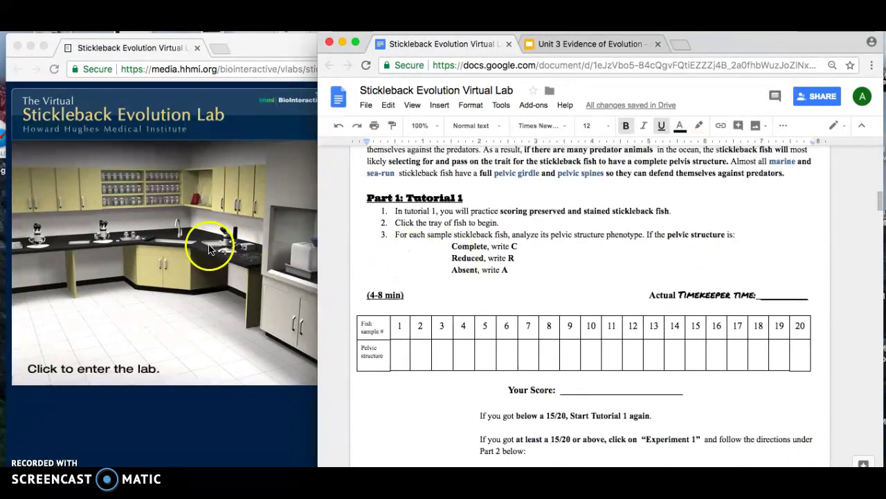
{"action": "left_click", "coordinate": [104, 379]}
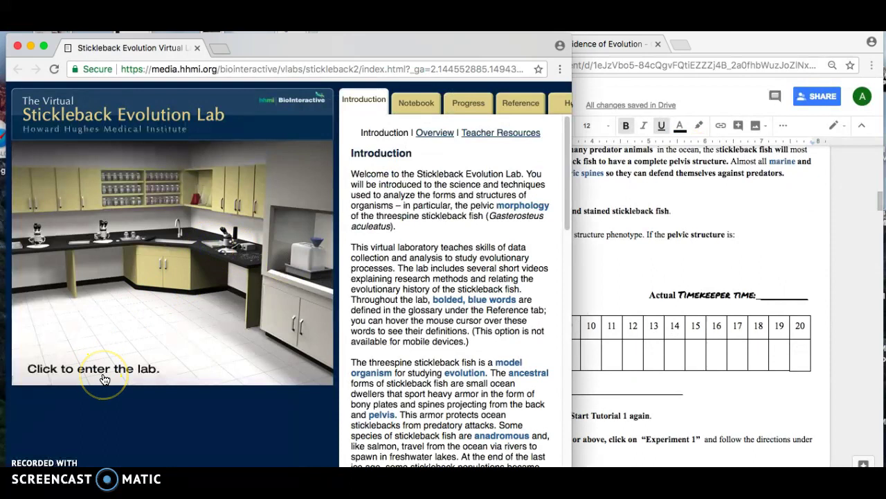
{"action": "left_click", "coordinate": [136, 357]}
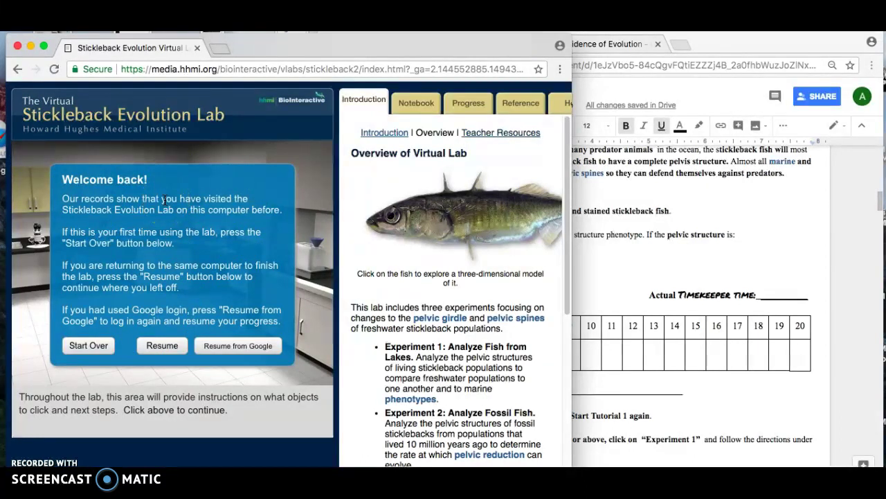
{"action": "left_click", "coordinate": [76, 346]}
{"action": "left_click", "coordinate": [258, 277]}
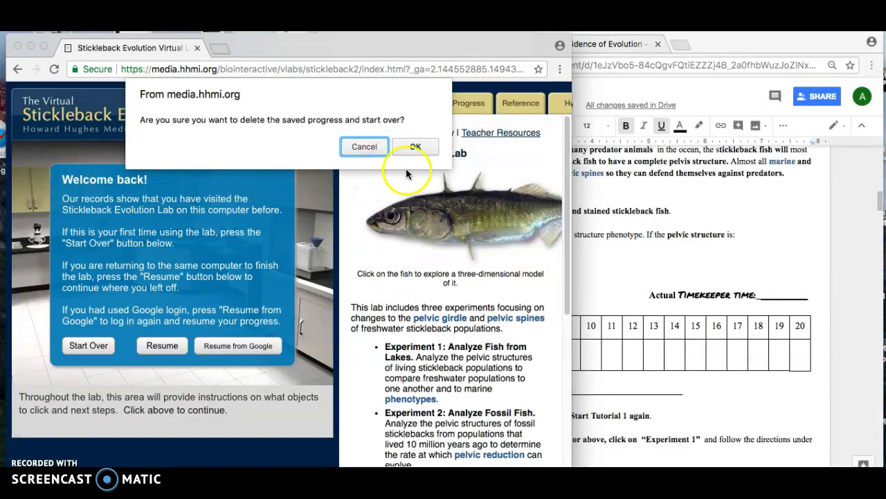
{"action": "left_click", "coordinate": [419, 148]}
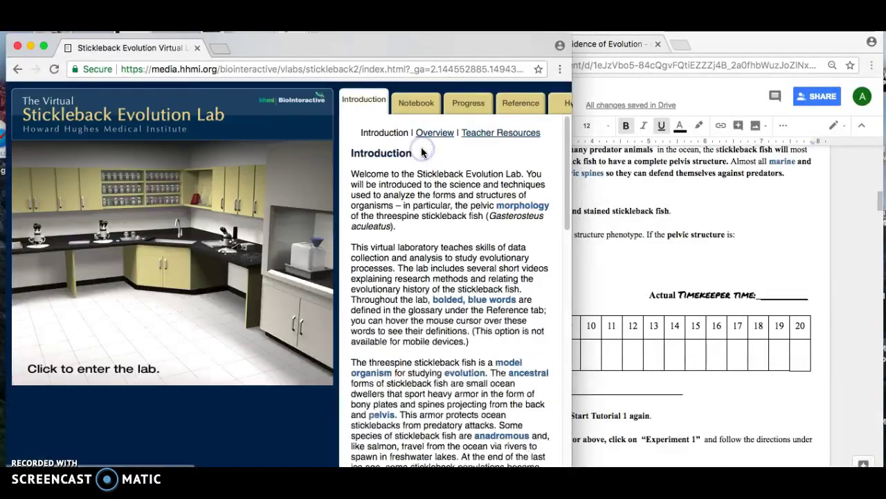
Enter the virtual lab and start Tutorial 1.
{"action": "left_click", "coordinate": [172, 297]}
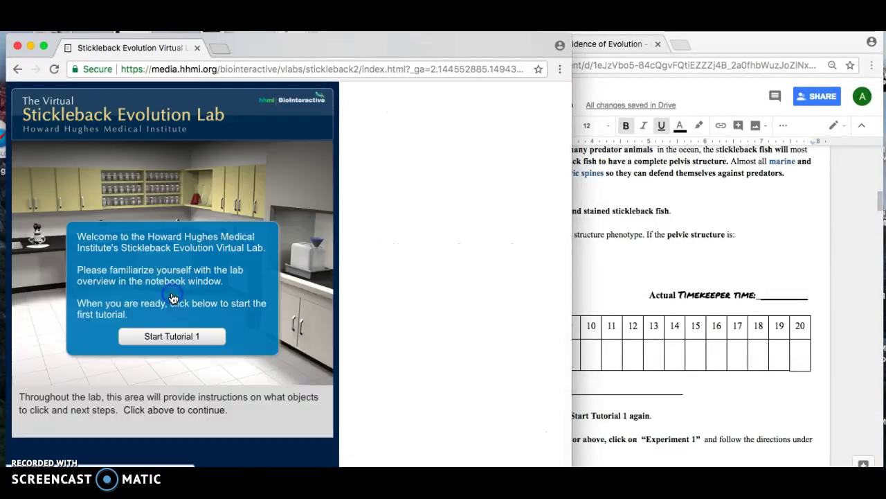
{"action": "left_click", "coordinate": [157, 343]}
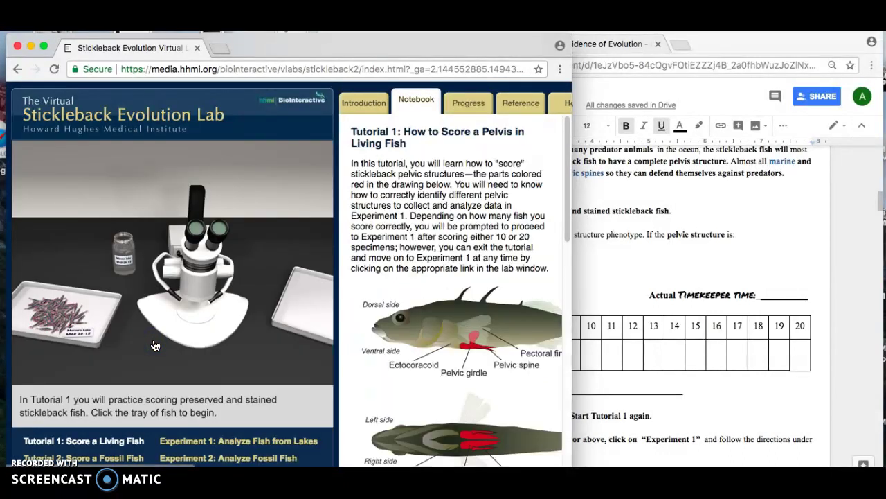
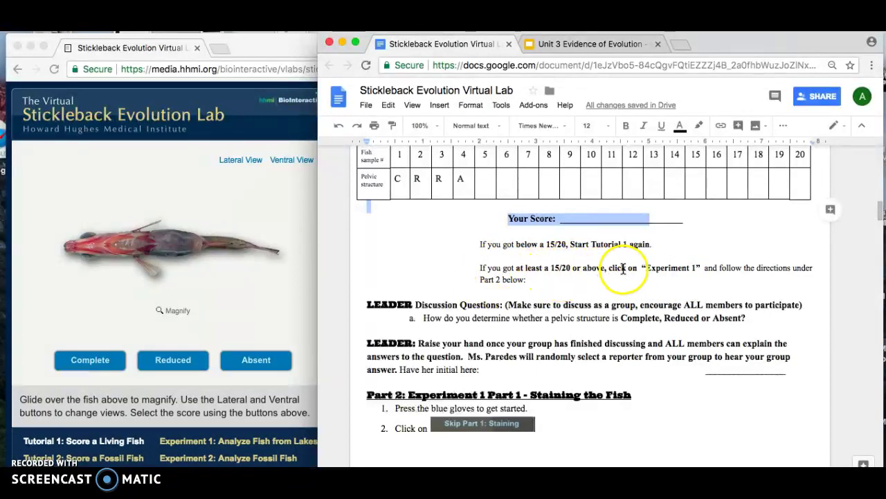
Switch back to the virtual lab and open Experiment 1: Analyze Fish from Lakes.
{"action": "left_click", "coordinate": [302, 290]}
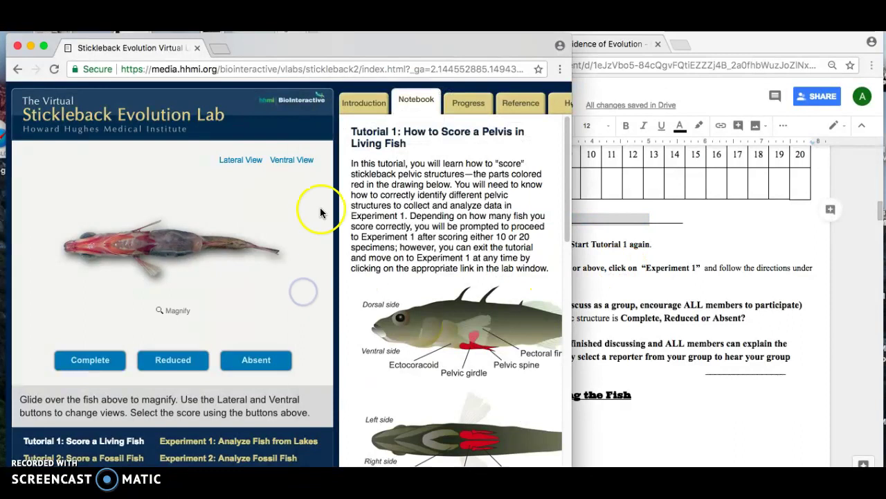
{"action": "left_click", "coordinate": [192, 442]}
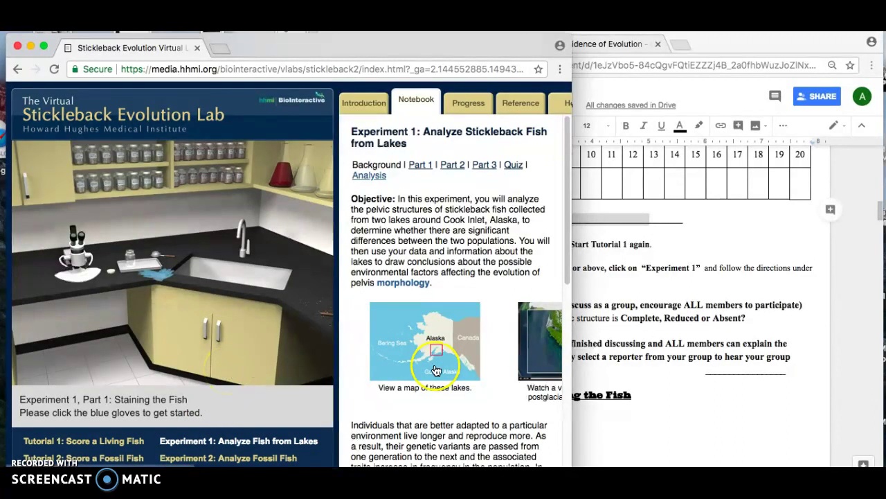
Switch to the worksheet and review the leader's discussion question on determining whether a pelvic structure is Complete, Reduced or Absent.
{"action": "left_click", "coordinate": [659, 406]}
{"action": "scroll", "coordinate": [661, 404], "scroll_direction": "down", "scroll_amount": 1}
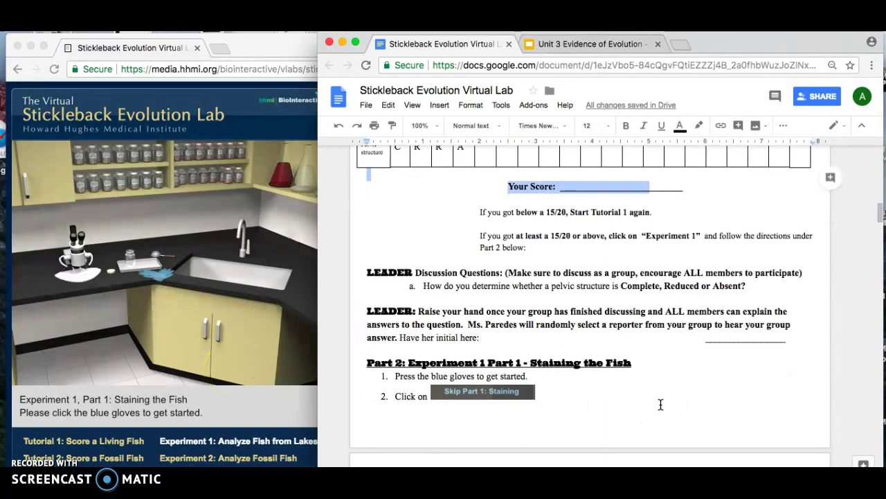
{"action": "scroll", "coordinate": [661, 404], "scroll_direction": "down", "scroll_amount": 1}
{"action": "scroll", "coordinate": [661, 404], "scroll_direction": "down", "scroll_amount": 1}
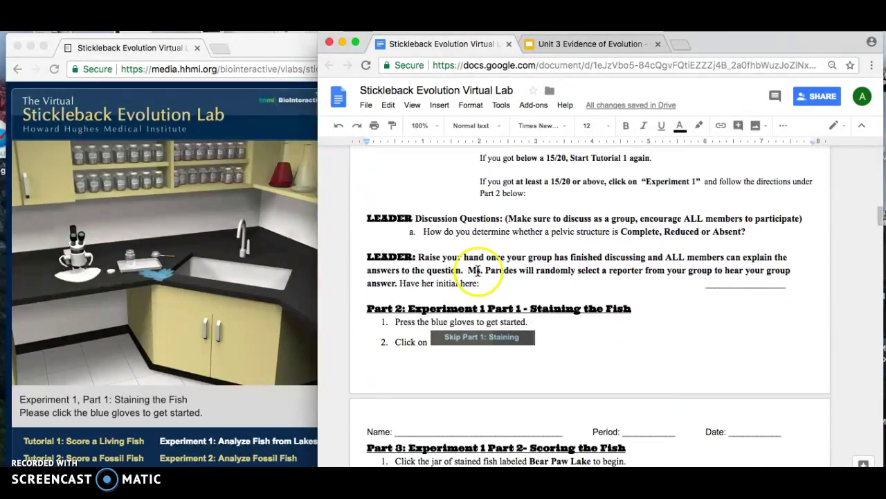
{"action": "left_click_drag", "start_coordinate": [366, 221], "coordinate": [707, 236]}
{"action": "left_click", "coordinate": [579, 218]}
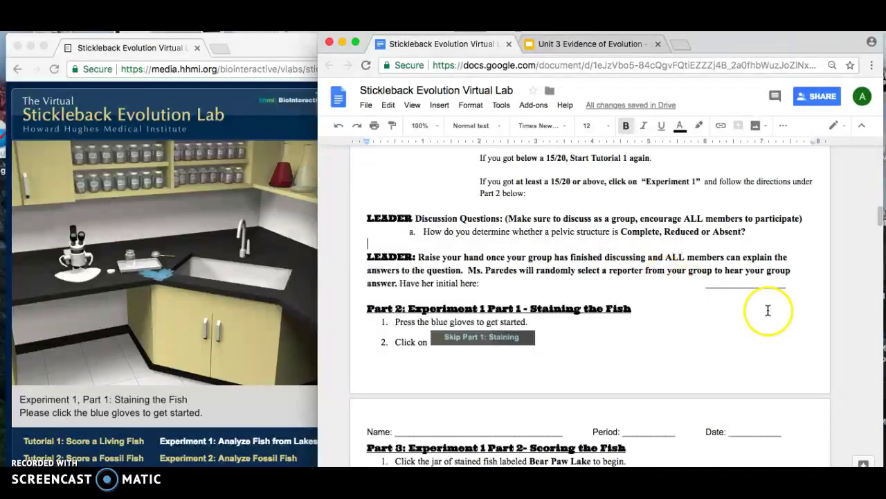
Switch to the virtual lab, take the blue gloves to begin Experiment 1, and skip Part 1: Staining.
{"action": "scroll", "coordinate": [657, 312], "scroll_direction": "down", "scroll_amount": 2}
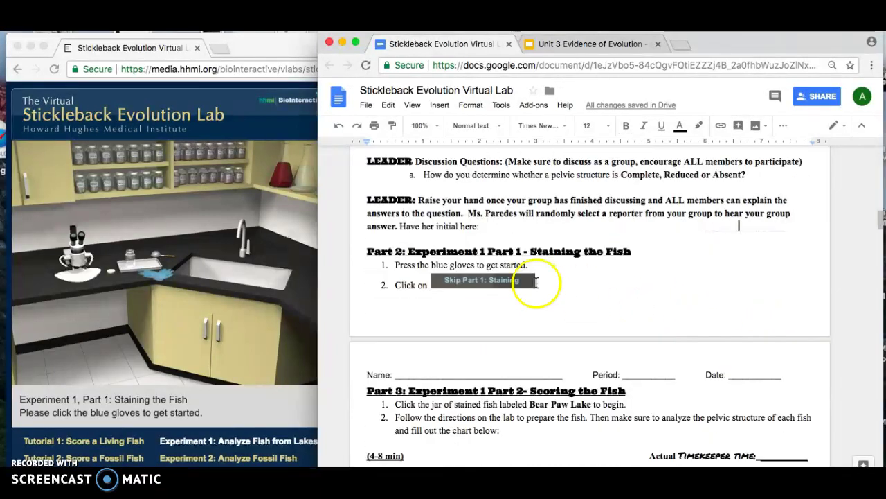
{"action": "scroll", "coordinate": [530, 287], "scroll_direction": "down", "scroll_amount": 1}
{"action": "left_click", "coordinate": [181, 338]}
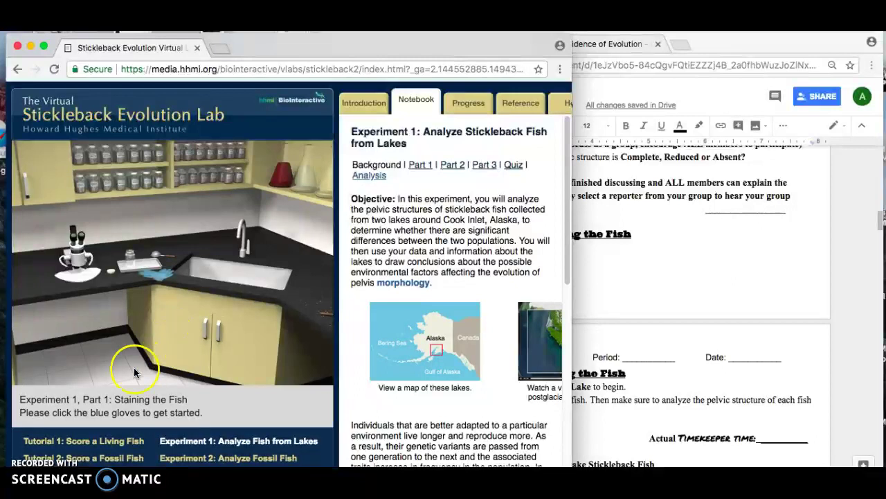
{"action": "left_click", "coordinate": [154, 274]}
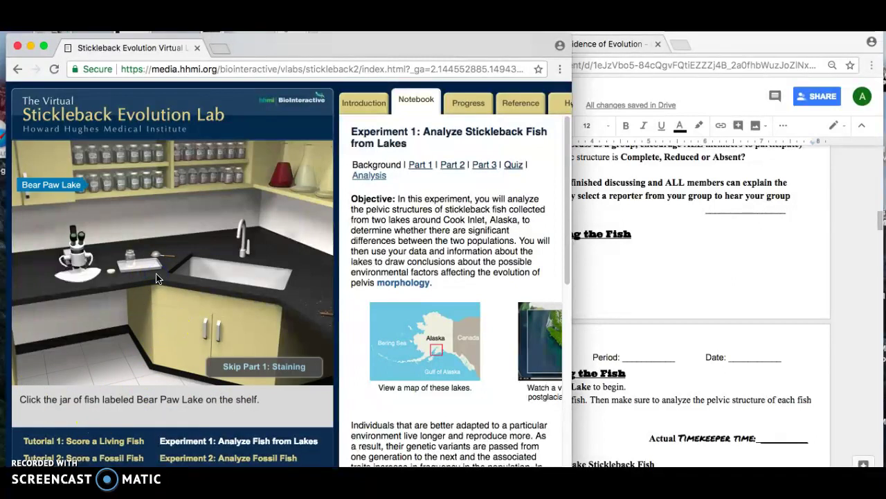
{"action": "left_click", "coordinate": [234, 370]}
Review the worksheet's Part 2 staining instructions and the Part 3: Experiment 1 Part 2 heading, highlighting the text being covered.
{"action": "left_click", "coordinate": [651, 299]}
{"action": "left_click", "coordinate": [484, 266]}
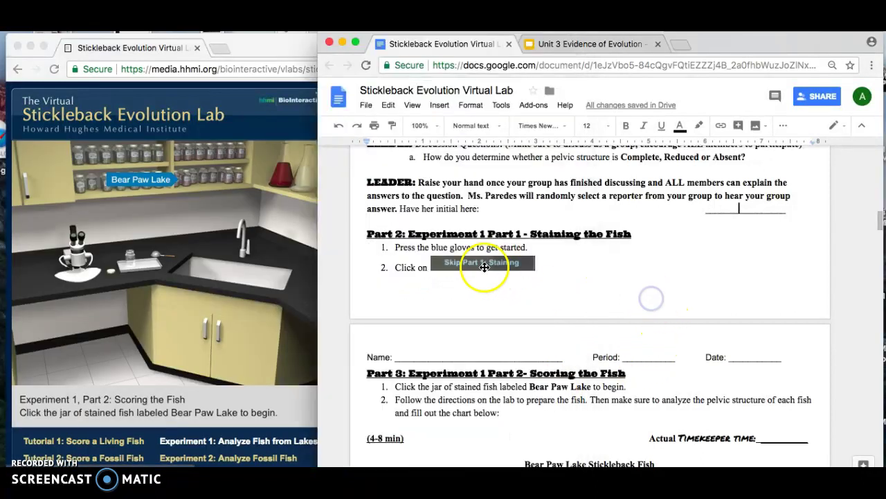
{"action": "left_click_drag", "start_coordinate": [367, 233], "coordinate": [519, 276]}
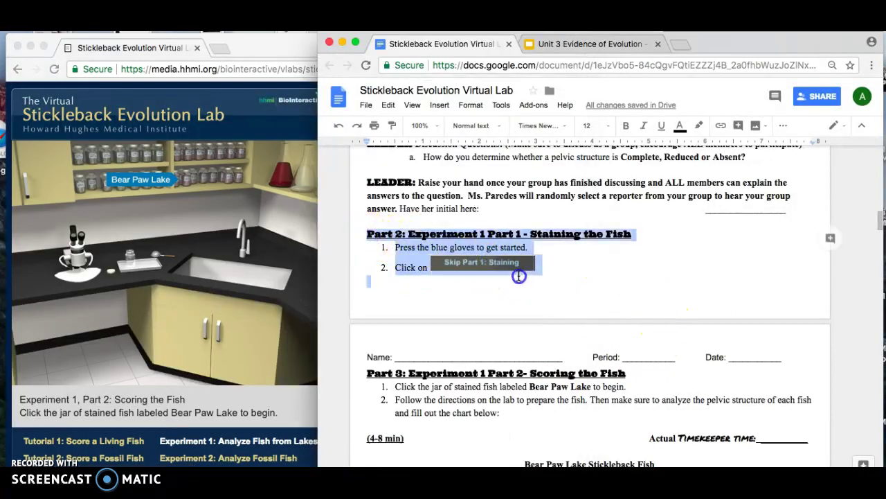
{"action": "scroll", "coordinate": [538, 270], "scroll_direction": "down", "scroll_amount": 3}
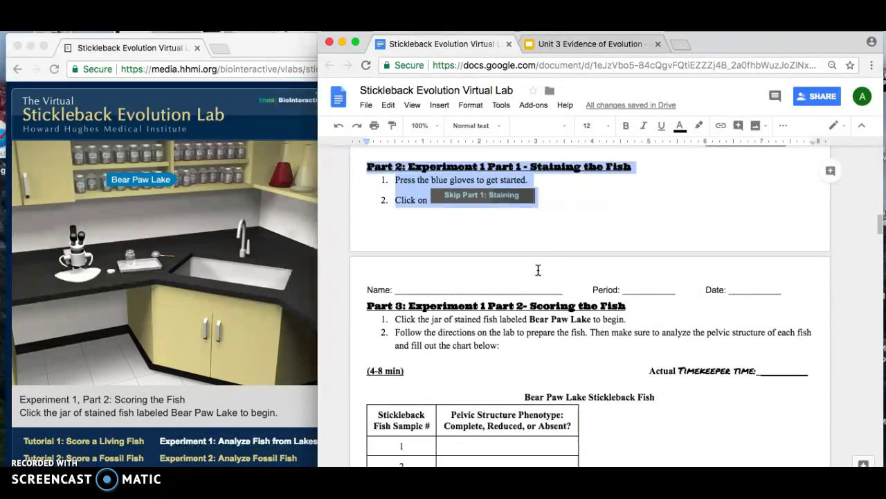
{"action": "left_click", "coordinate": [404, 264]}
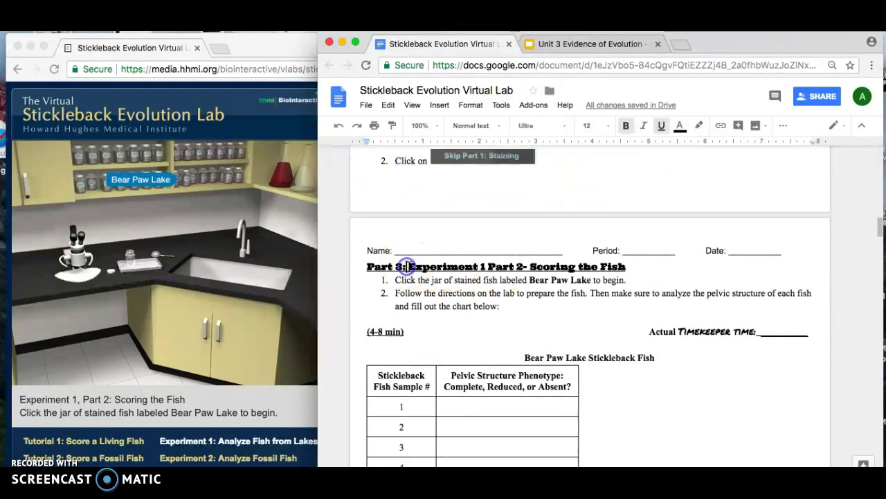
{"action": "left_click_drag", "start_coordinate": [405, 266], "coordinate": [539, 269]}
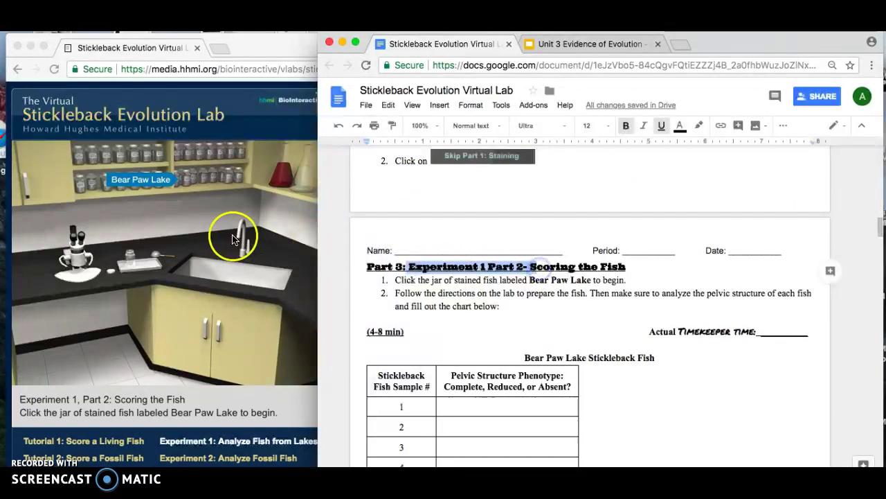
Prepare the stained Bear Paw Lake fish in the virtual lab by straining off the alcohol, emptying the jar and checking the fish label.
{"action": "left_click", "coordinate": [215, 282]}
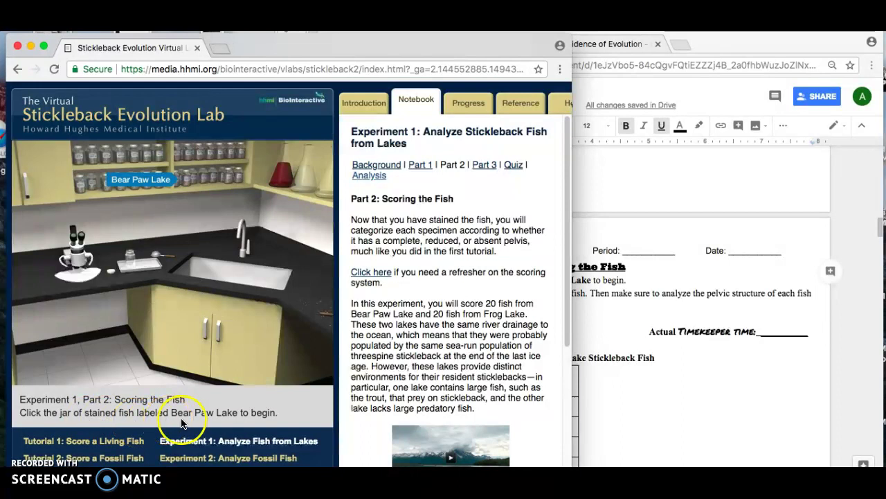
{"action": "left_click", "coordinate": [187, 180]}
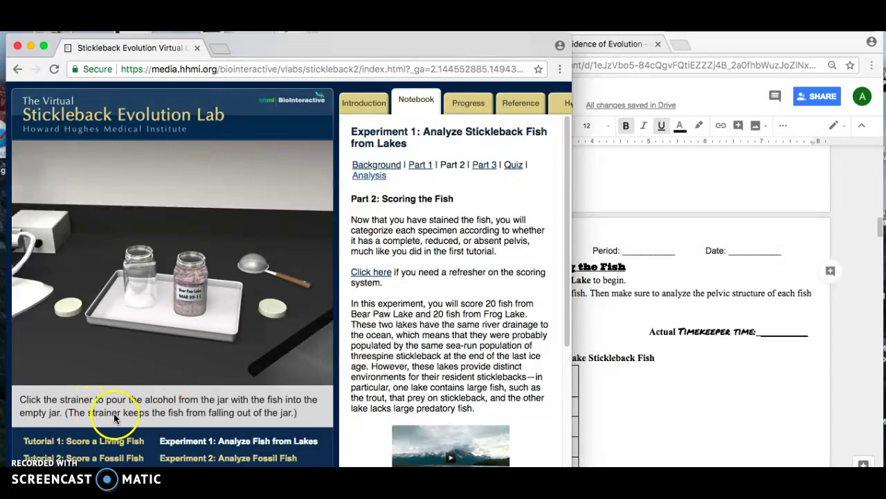
{"action": "left_click", "coordinate": [255, 264]}
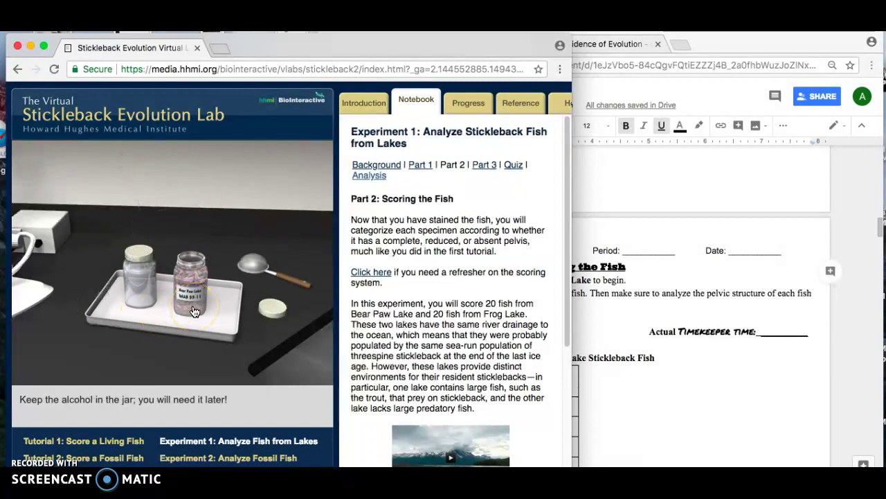
{"action": "left_click", "coordinate": [177, 326]}
{"action": "left_click", "coordinate": [194, 302]}
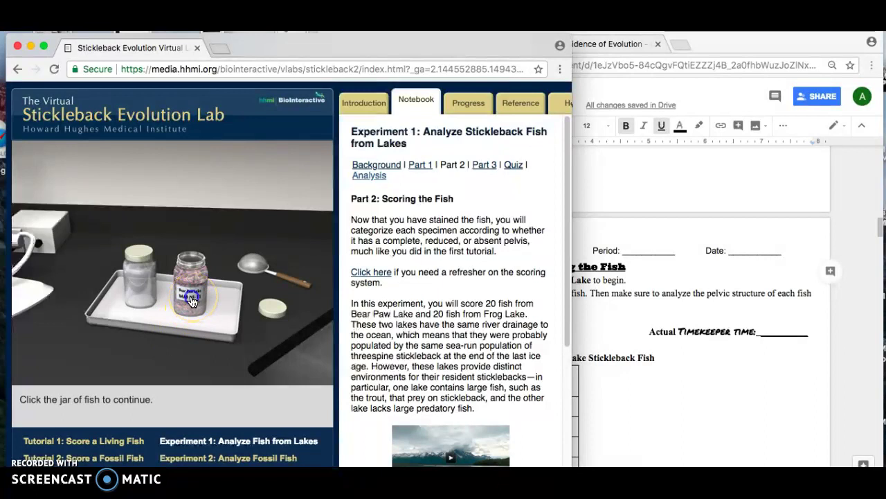
{"action": "left_click", "coordinate": [194, 300]}
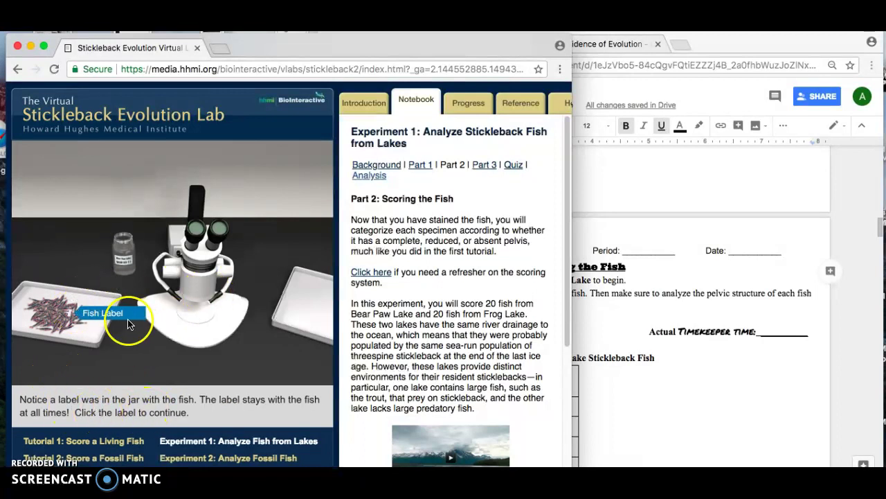
{"action": "left_click", "coordinate": [99, 313]}
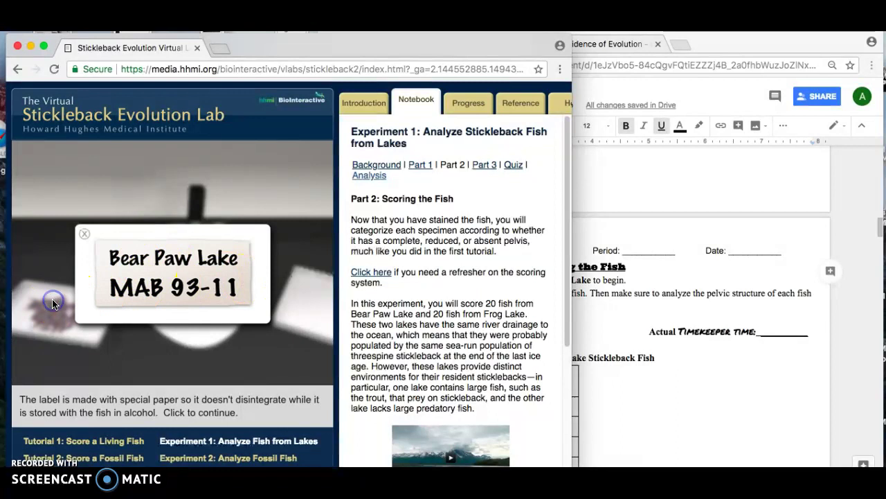
{"action": "left_click", "coordinate": [99, 285]}
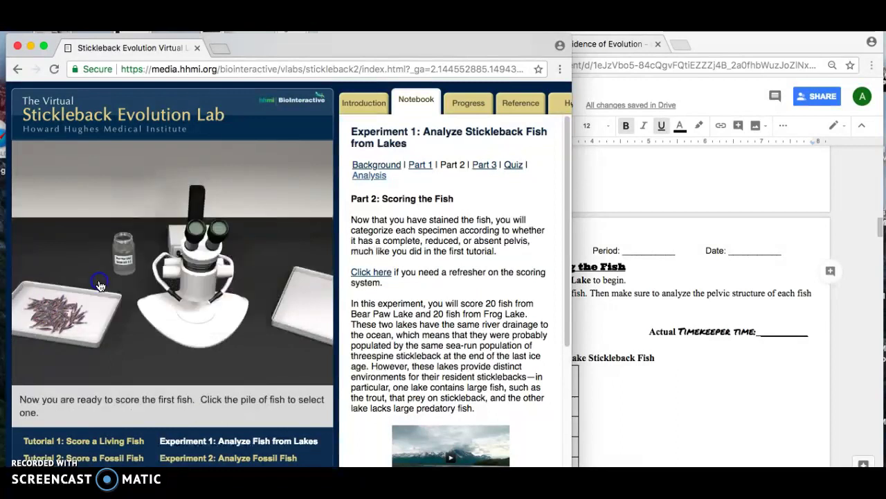
Take the first Bear Paw Lake fish, examine its ventral view and score its pelvis as Reduced.
{"action": "left_click", "coordinate": [63, 319]}
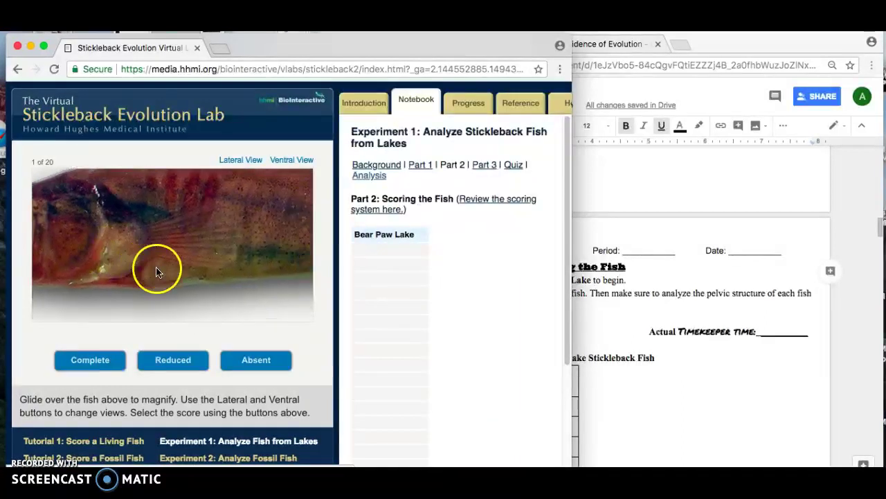
{"action": "left_click", "coordinate": [293, 161]}
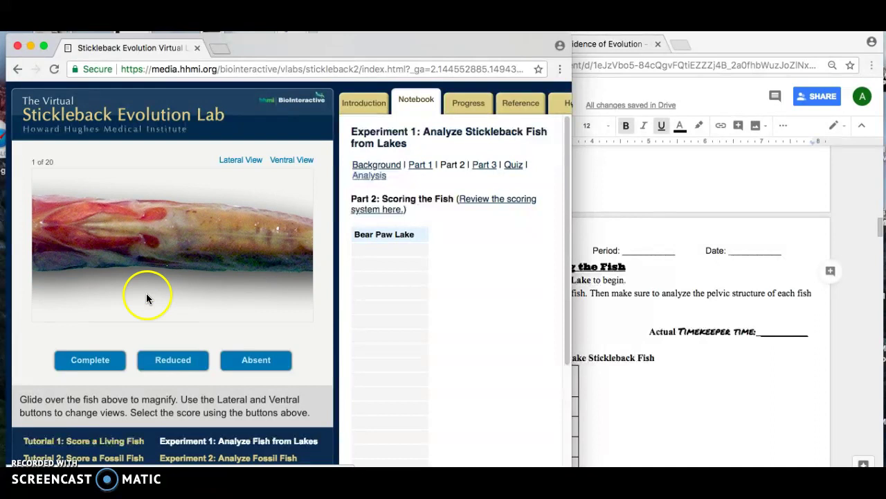
{"action": "left_click", "coordinate": [157, 360]}
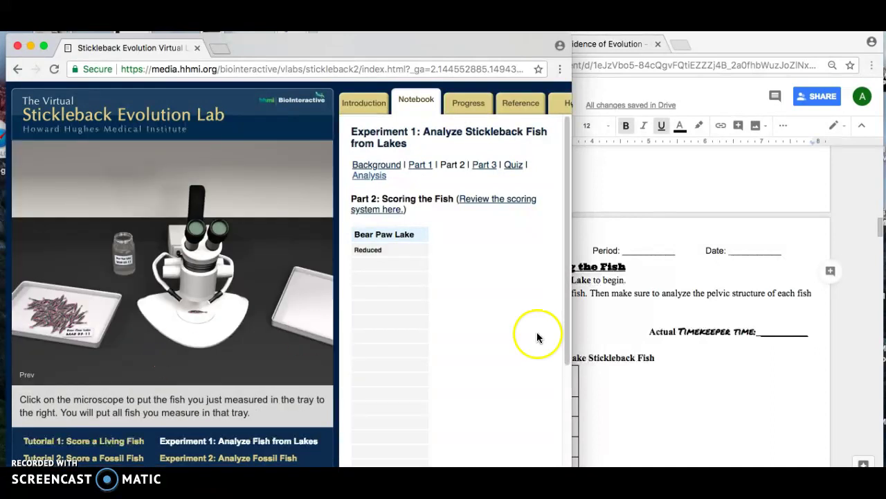
Record REDUCED for fish sample 1 in the worksheet's Bear Paw Lake Stickleback Fish table.
{"action": "left_click", "coordinate": [695, 392]}
{"action": "scroll", "coordinate": [694, 392], "scroll_direction": "down", "scroll_amount": 3}
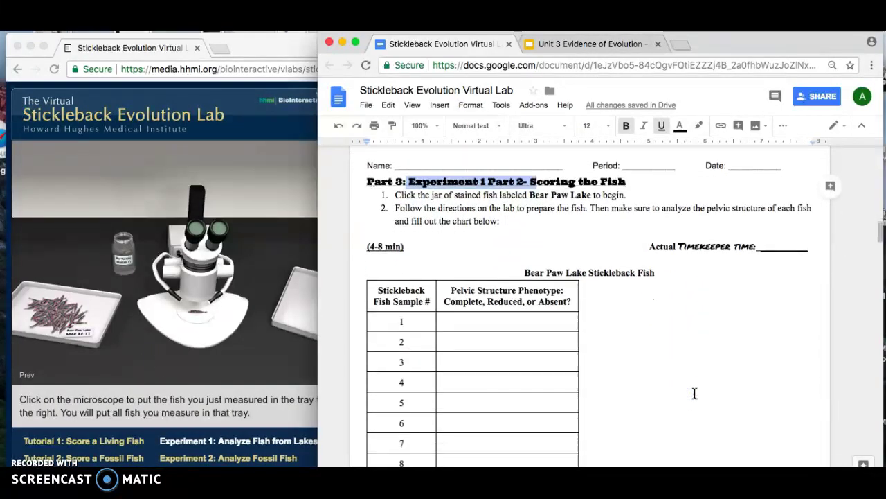
{"action": "left_click", "coordinate": [464, 322]}
{"action": "scroll", "coordinate": [458, 326], "scroll_direction": "down", "scroll_amount": 3}
{"action": "left_click", "coordinate": [460, 248]}
{"action": "type", "text": "RED"}
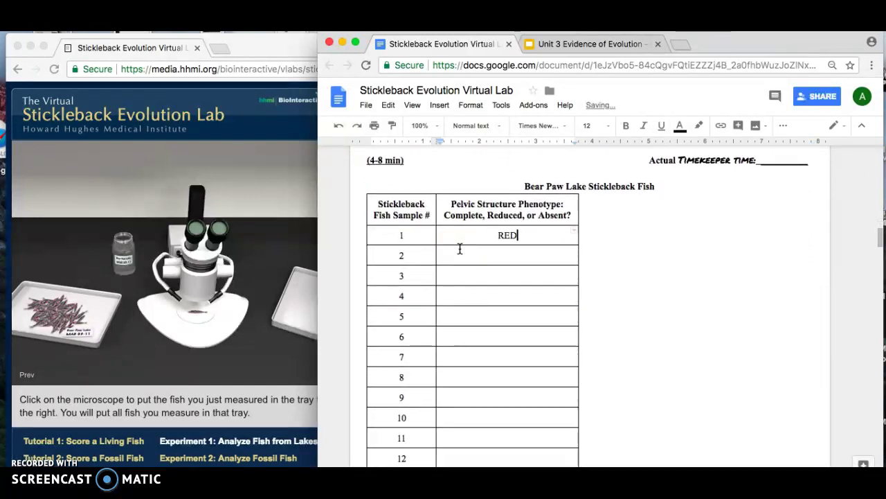
{"action": "left_click", "coordinate": [456, 258]}
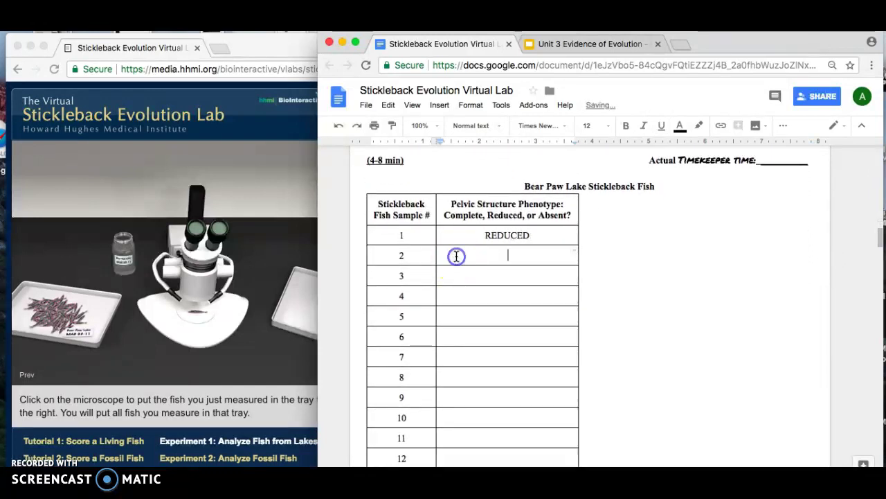
Move the measured fish to the finished tray, examine the second fish in ventral and lateral views, and score it as Reduced.
{"action": "left_click", "coordinate": [238, 275]}
{"action": "left_click", "coordinate": [197, 314]}
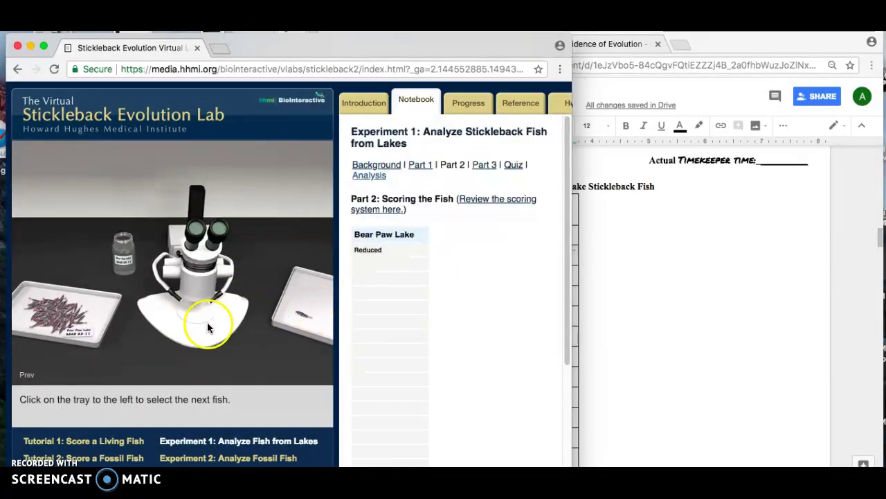
{"action": "left_click", "coordinate": [59, 313]}
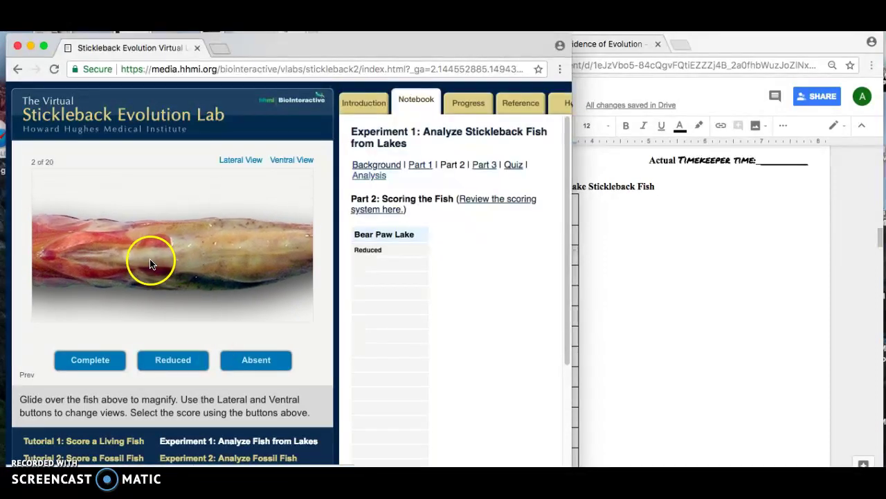
{"action": "left_click", "coordinate": [285, 164]}
{"action": "left_click", "coordinate": [239, 151]}
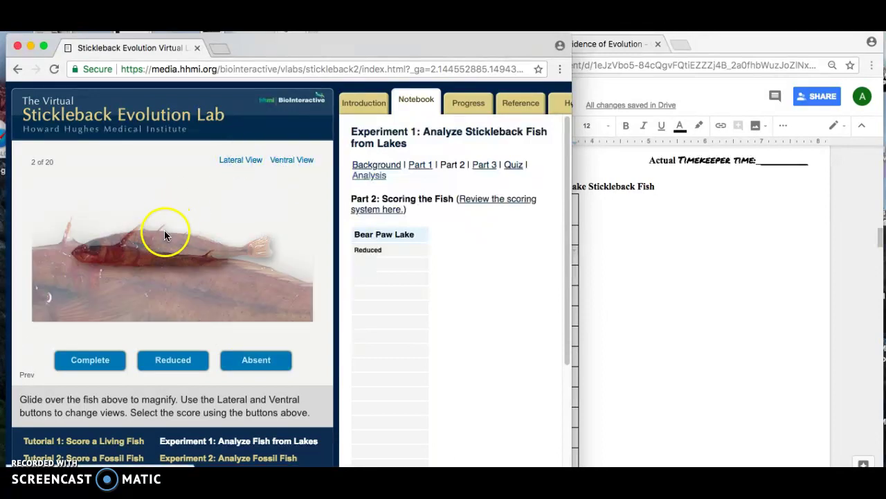
{"action": "left_click", "coordinate": [155, 272]}
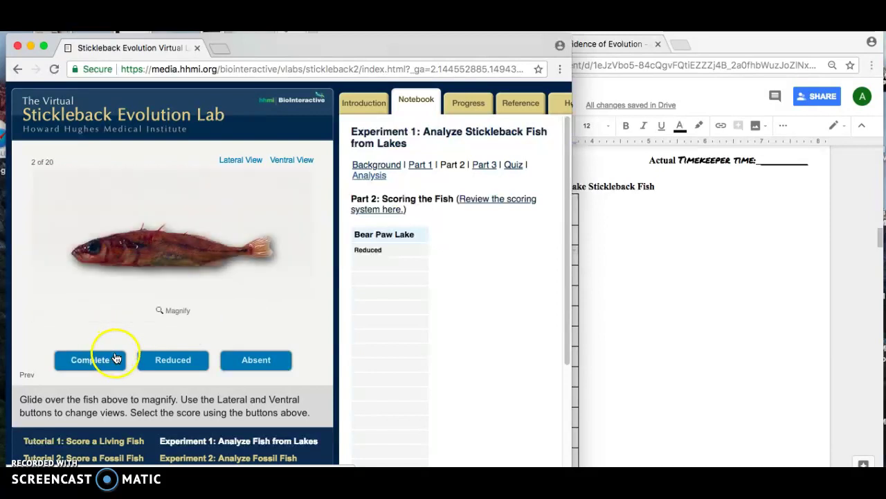
{"action": "left_click", "coordinate": [158, 362]}
Record REDUCED for fish sample 2 in the worksheet's Bear Paw Lake table and look over its remaining rows.
{"action": "left_click", "coordinate": [771, 319]}
{"action": "left_click", "coordinate": [514, 268]}
{"action": "type", "text": "REDUCED"}
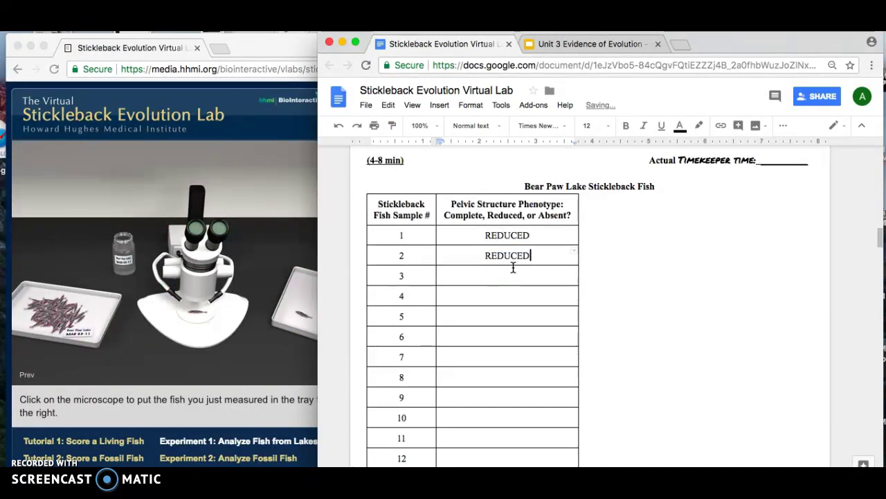
{"action": "scroll", "coordinate": [512, 277], "scroll_direction": "down", "scroll_amount": 5}
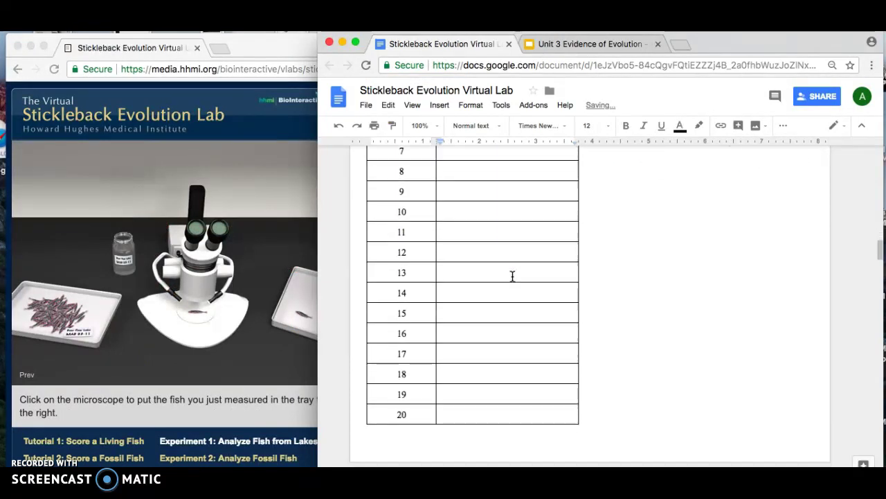
Examine worksheet item 3 on repeating the steps and highlight the phrase Frog Lake Stickleback Fish.
{"action": "left_click", "coordinate": [492, 326]}
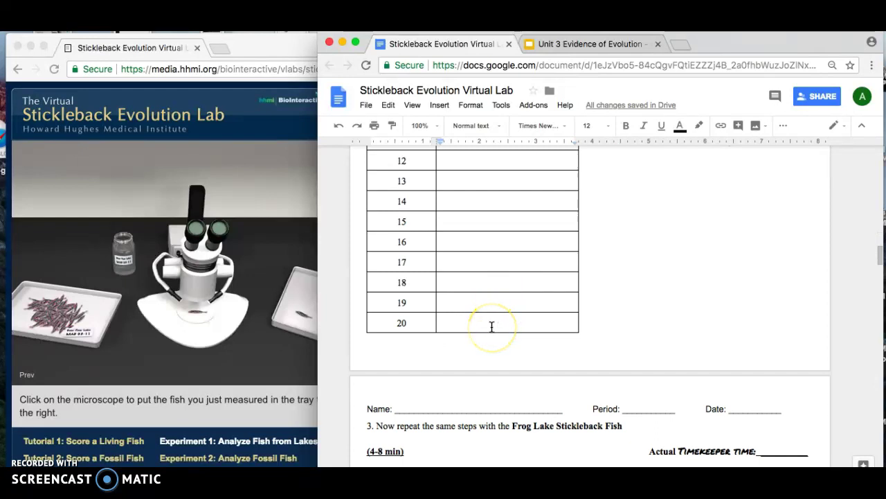
{"action": "left_click", "coordinate": [252, 329]}
{"action": "left_click", "coordinate": [677, 323]}
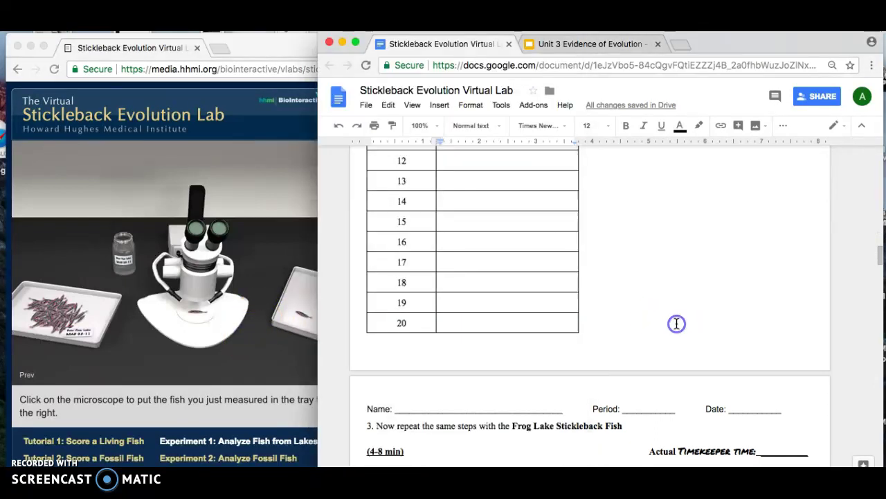
{"action": "scroll", "coordinate": [677, 322], "scroll_direction": "down", "scroll_amount": 4}
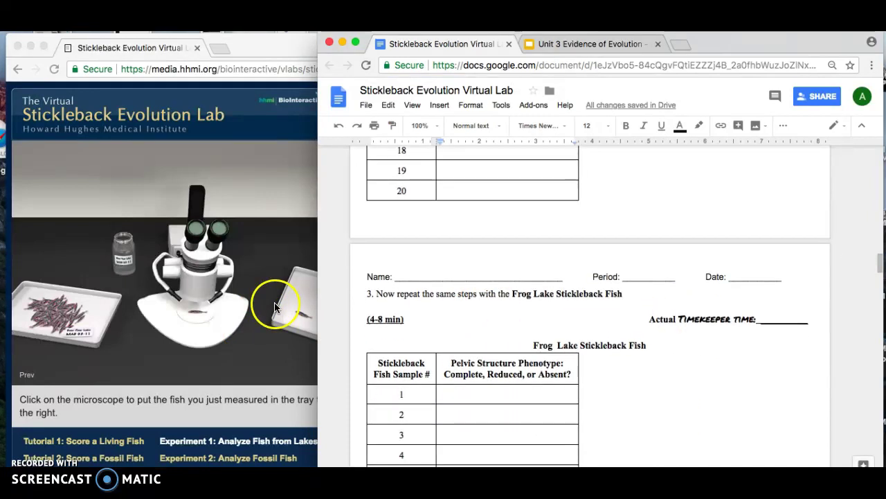
{"action": "scroll", "coordinate": [477, 294], "scroll_direction": "down", "scroll_amount": 1}
{"action": "scroll", "coordinate": [477, 293], "scroll_direction": "down", "scroll_amount": 1}
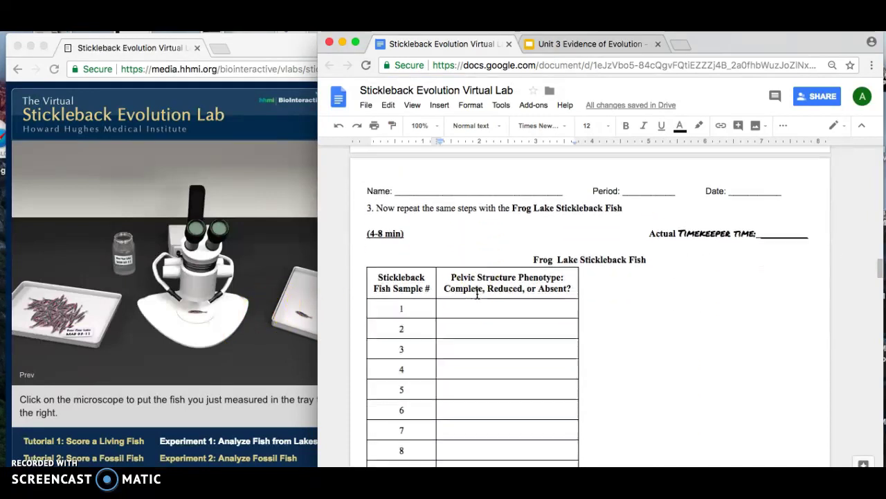
{"action": "left_click_drag", "start_coordinate": [513, 203], "coordinate": [532, 203]}
{"action": "left_click_drag", "start_coordinate": [618, 203], "coordinate": [619, 204]}
{"action": "scroll", "coordinate": [537, 272], "scroll_direction": "down", "scroll_amount": 1}
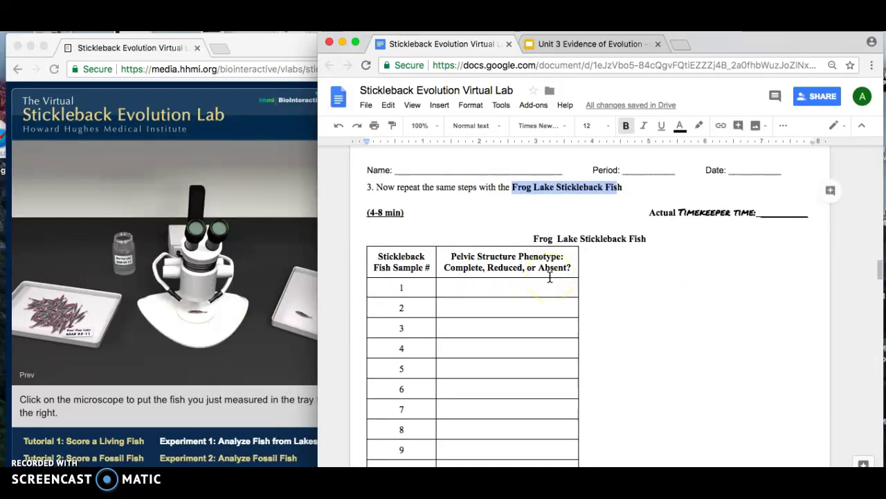
Look over the 20 sample rows of the Frog Lake Stickleback Fish table and continue to Part 4: Analyze the Data.
{"action": "left_click", "coordinate": [505, 288]}
{"action": "scroll", "coordinate": [503, 312], "scroll_direction": "down", "scroll_amount": 5}
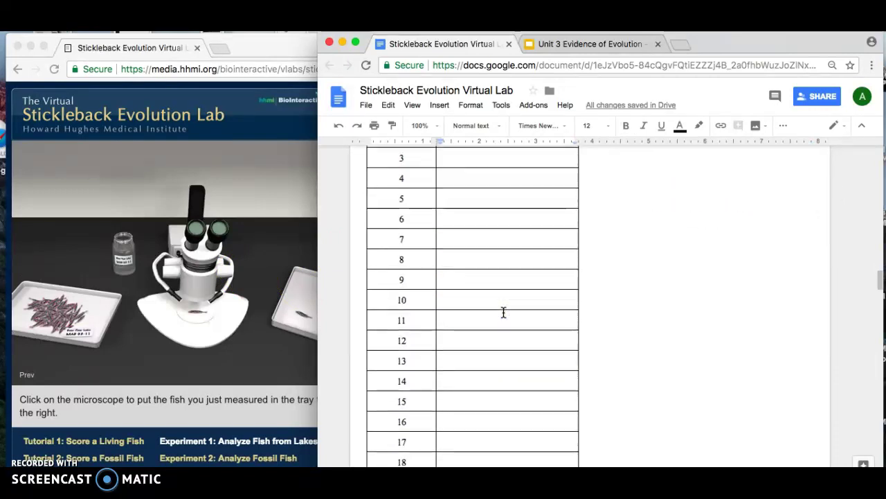
{"action": "scroll", "coordinate": [504, 312], "scroll_direction": "down", "scroll_amount": 2}
{"action": "scroll", "coordinate": [503, 312], "scroll_direction": "up", "scroll_amount": 5}
{"action": "scroll", "coordinate": [502, 312], "scroll_direction": "down", "scroll_amount": 8}
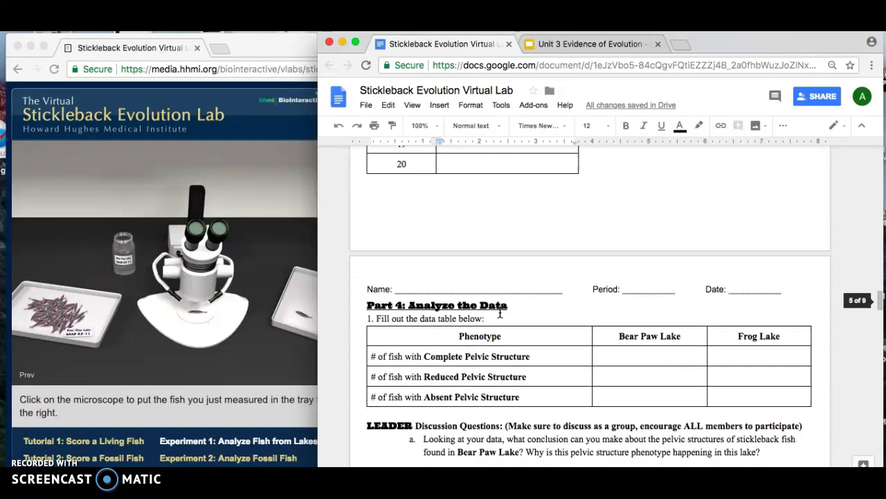
Highlight Part 4's Bear Paw Lake column and Complete Pelvic Structure label, then the phenotype cells for samples 1 to 8 in the Bear Paw Lake table.
{"action": "left_click_drag", "start_coordinate": [614, 336], "coordinate": [688, 393]}
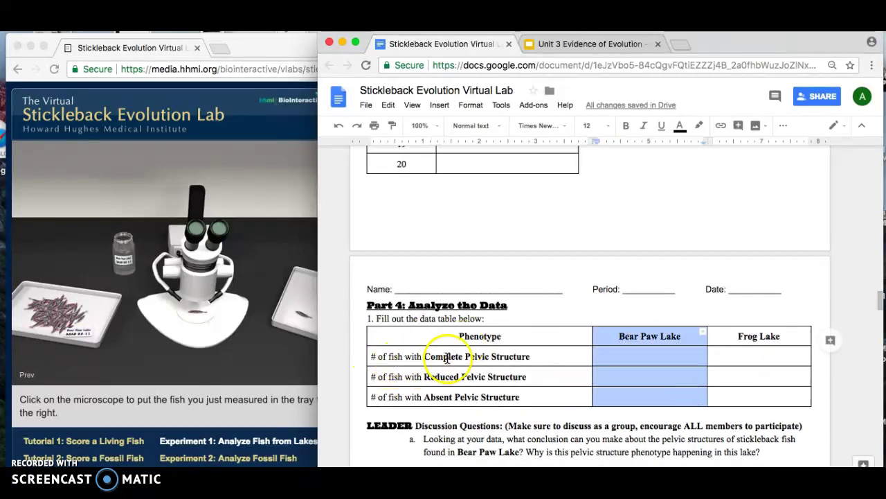
{"action": "left_click_drag", "start_coordinate": [424, 357], "coordinate": [528, 357]}
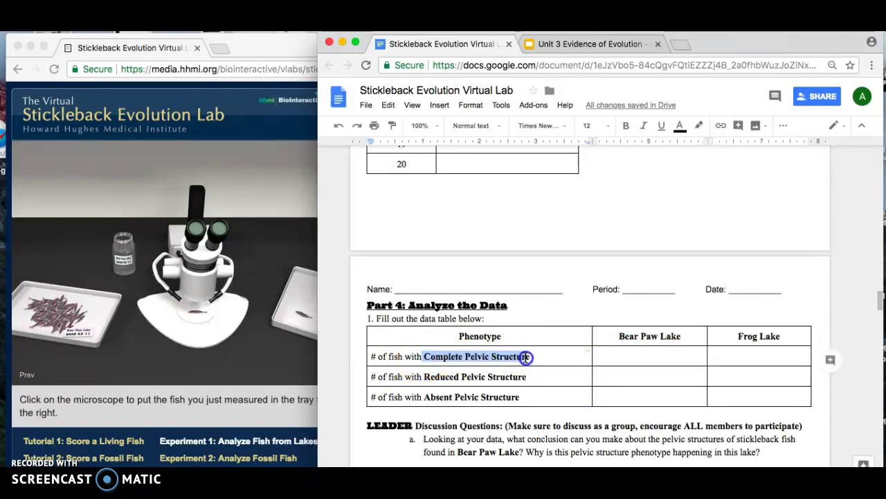
{"action": "scroll", "coordinate": [526, 357], "scroll_direction": "up", "scroll_amount": 10}
{"action": "scroll", "coordinate": [526, 357], "scroll_direction": "up", "scroll_amount": 2}
{"action": "left_click_drag", "start_coordinate": [459, 231], "coordinate": [460, 371]}
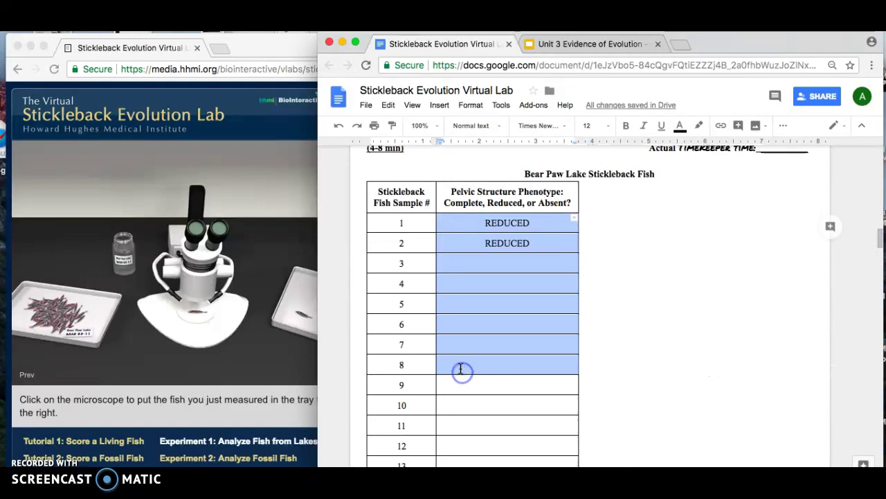
Return to the Part 4 data table and highlight the Bear Paw Lake and Frog Lake count cells for the three pelvic phenotypes.
{"action": "scroll", "coordinate": [460, 370], "scroll_direction": "down", "scroll_amount": 15}
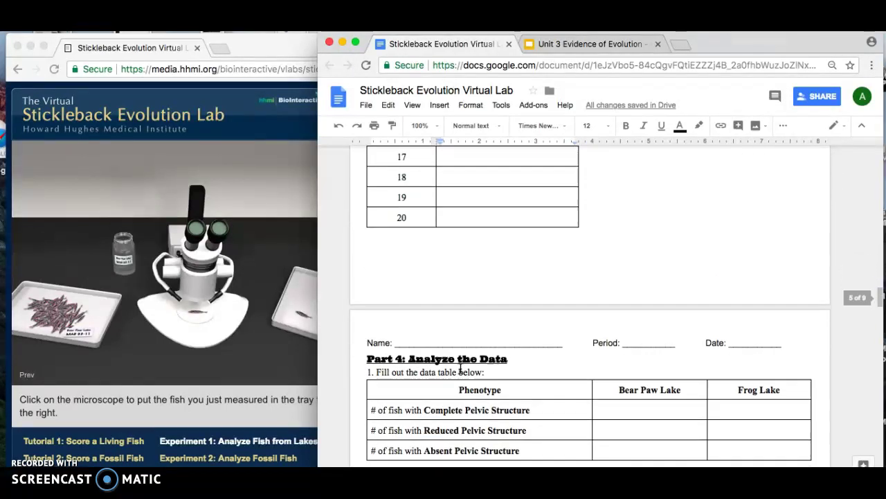
{"action": "scroll", "coordinate": [460, 370], "scroll_direction": "down", "scroll_amount": 3}
{"action": "left_click", "coordinate": [482, 292]}
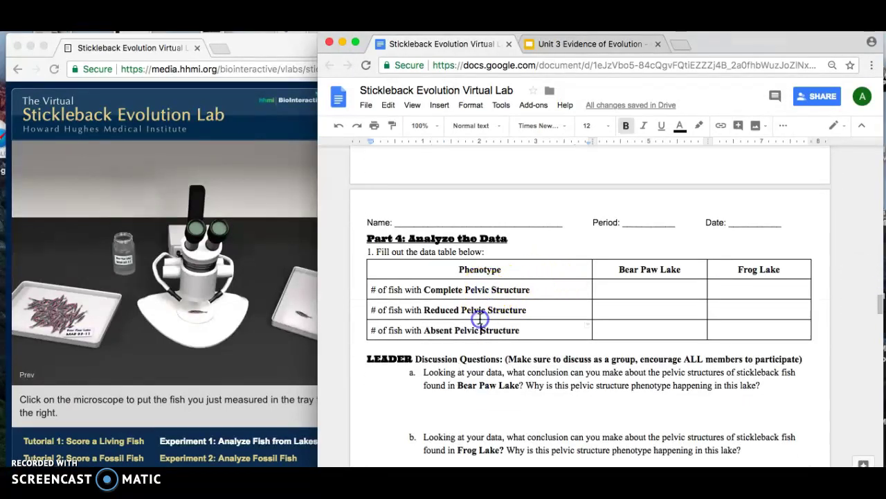
{"action": "left_click", "coordinate": [629, 332], "text": "shift"}
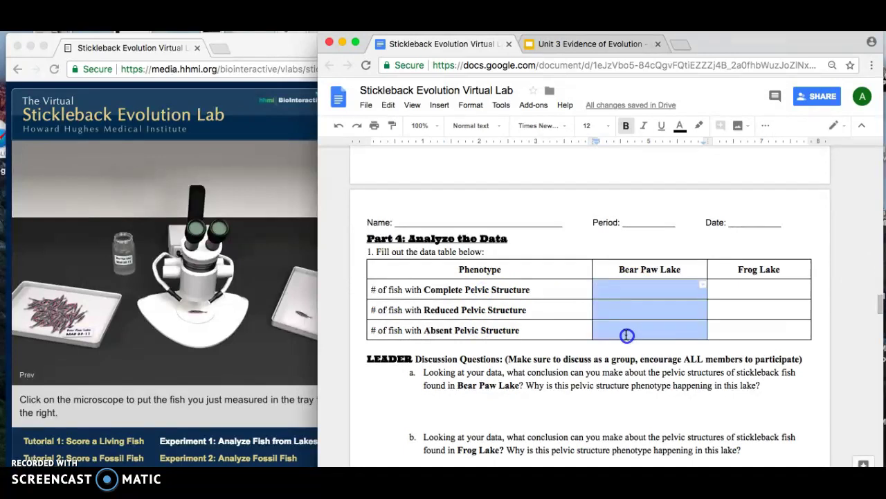
{"action": "left_click_drag", "start_coordinate": [730, 284], "coordinate": [728, 326]}
Compare the Frog Lake sample table with the Frog Lake column of the Part 4 data table, ending in its Absent Pelvic Structure cell.
{"action": "scroll", "coordinate": [728, 328], "scroll_direction": "up", "scroll_amount": 10}
{"action": "scroll", "coordinate": [570, 277], "scroll_direction": "up", "scroll_amount": 2}
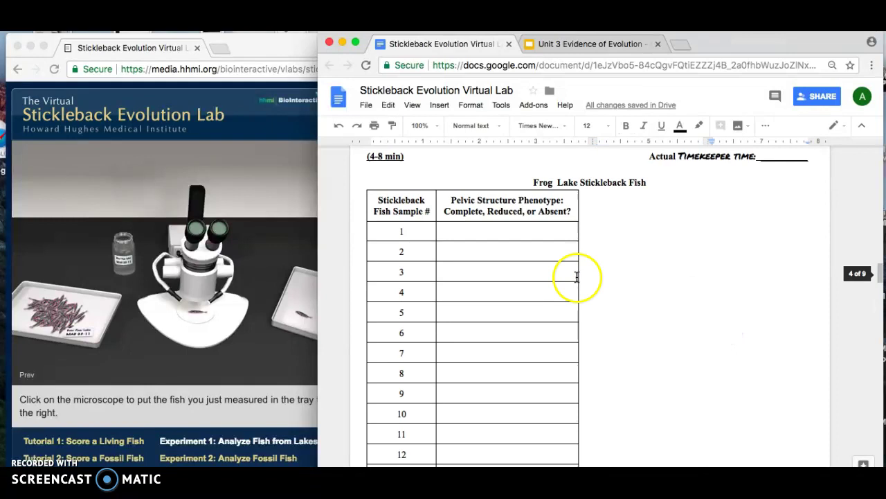
{"action": "scroll", "coordinate": [528, 395], "scroll_direction": "down", "scroll_amount": 10}
{"action": "scroll", "coordinate": [528, 396], "scroll_direction": "down", "scroll_amount": 1}
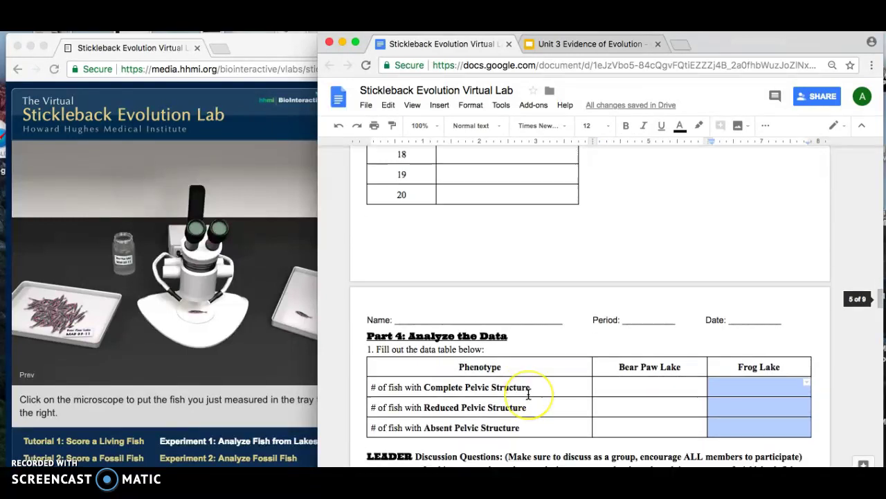
{"action": "left_click", "coordinate": [730, 419]}
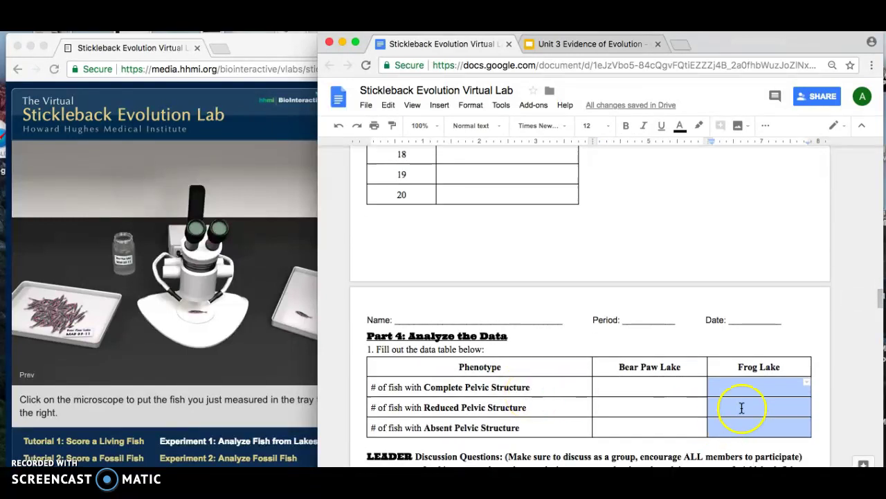
{"action": "left_click", "coordinate": [746, 432]}
Read Part 4's LEADER discussion questions a to c about the Bear Paw Lake and Frog Lake pelvic structures.
{"action": "scroll", "coordinate": [745, 431], "scroll_direction": "down", "scroll_amount": 5}
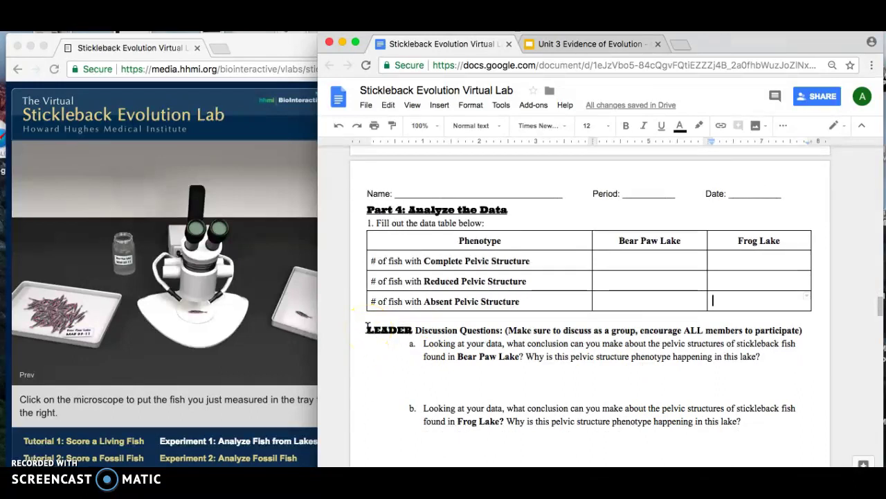
{"action": "scroll", "coordinate": [368, 328], "scroll_direction": "down", "scroll_amount": 3}
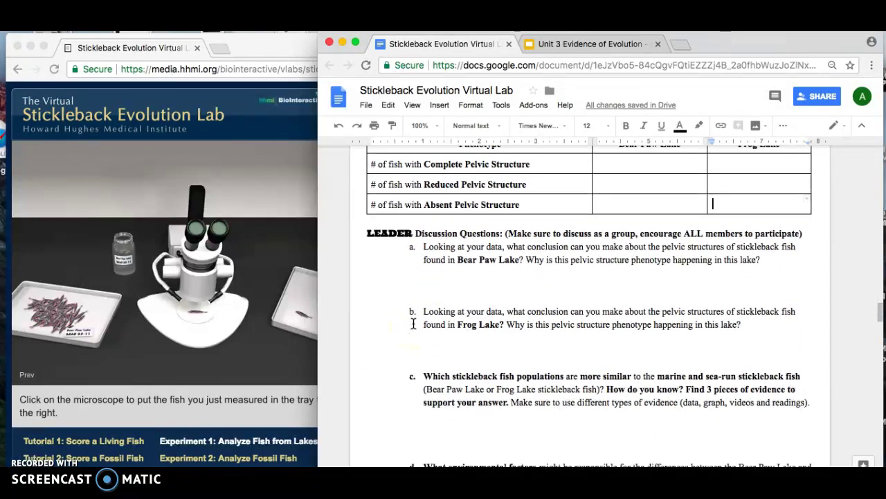
{"action": "scroll", "coordinate": [413, 324], "scroll_direction": "down", "scroll_amount": 3}
{"action": "scroll", "coordinate": [467, 361], "scroll_direction": "down", "scroll_amount": 4}
{"action": "scroll", "coordinate": [467, 362], "scroll_direction": "up", "scroll_amount": 6}
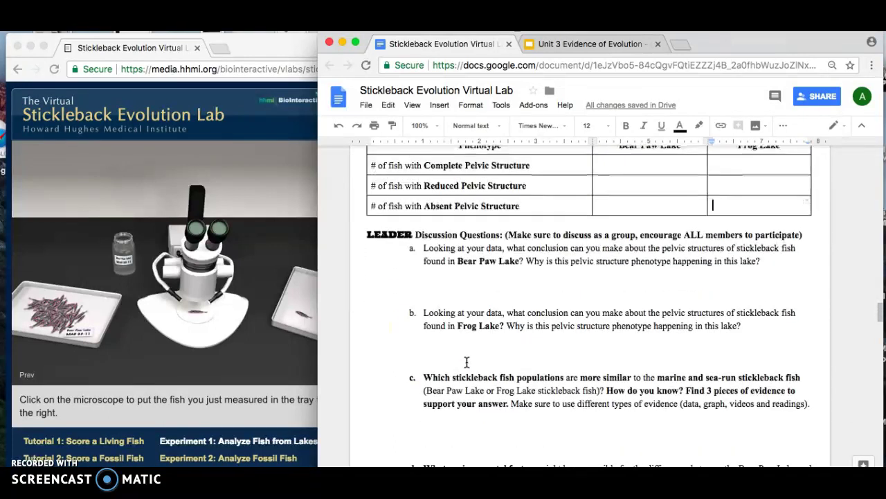
{"action": "left_click", "coordinate": [450, 304]}
{"action": "left_click", "coordinate": [460, 374]}
Read discussion questions d and e on environmental factors and the Kalmbach Lake trout introduction, shifting the worksheet window slightly.
{"action": "scroll", "coordinate": [460, 374], "scroll_direction": "down", "scroll_amount": 5}
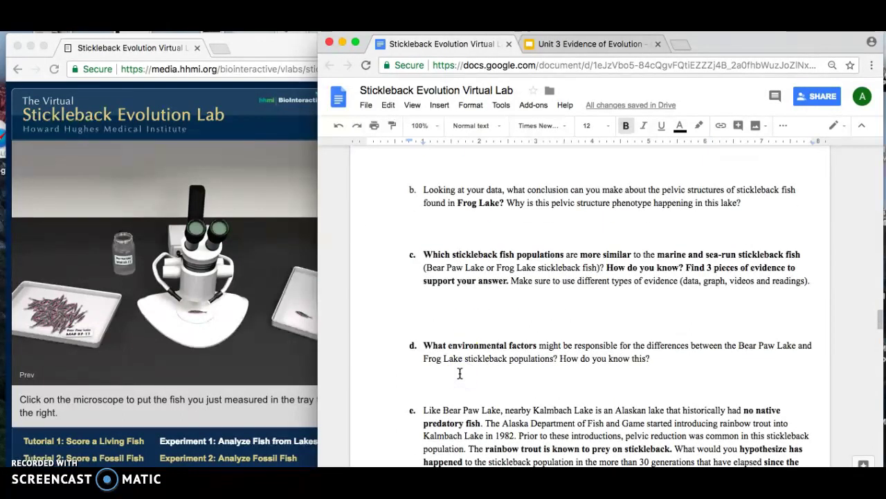
{"action": "scroll", "coordinate": [519, 314], "scroll_direction": "down", "scroll_amount": 2}
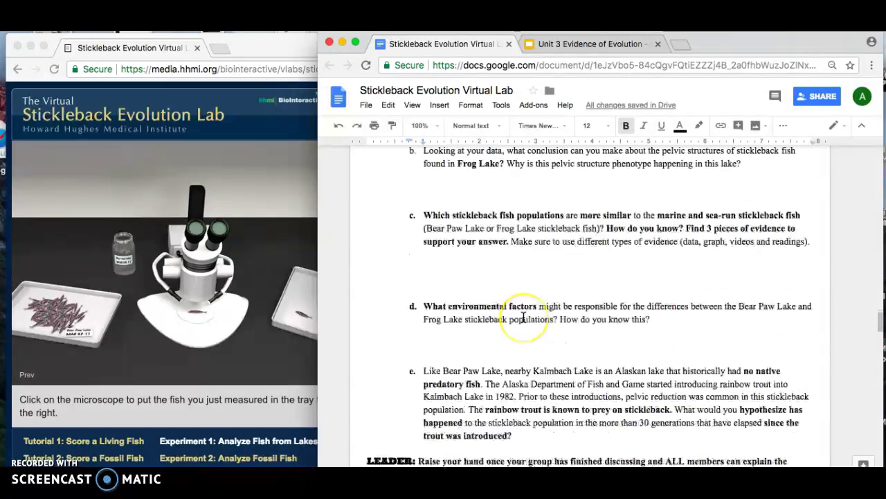
{"action": "scroll", "coordinate": [524, 317], "scroll_direction": "down", "scroll_amount": 2}
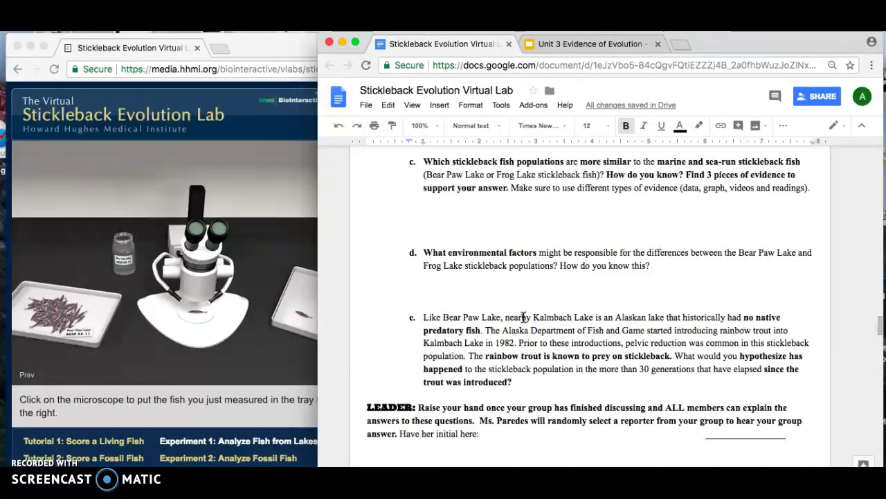
{"action": "left_click_drag", "start_coordinate": [752, 47], "coordinate": [757, 50]}
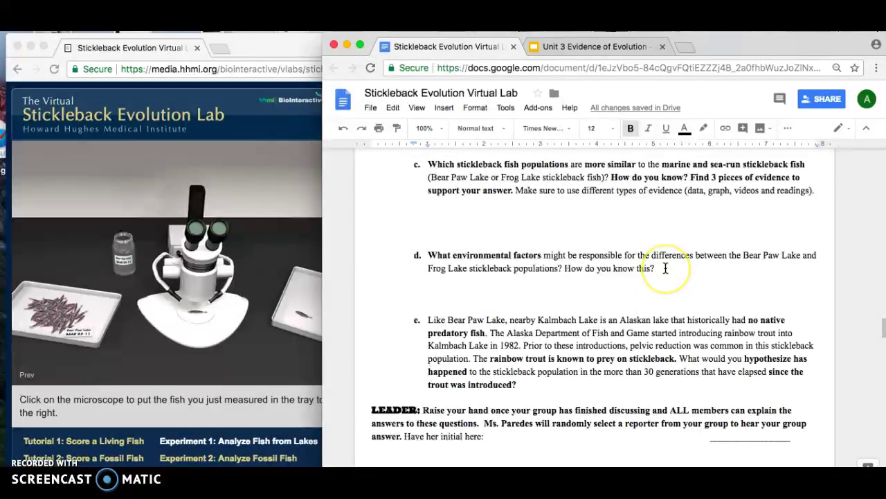
{"action": "scroll", "coordinate": [666, 268], "scroll_direction": "down", "scroll_amount": 1}
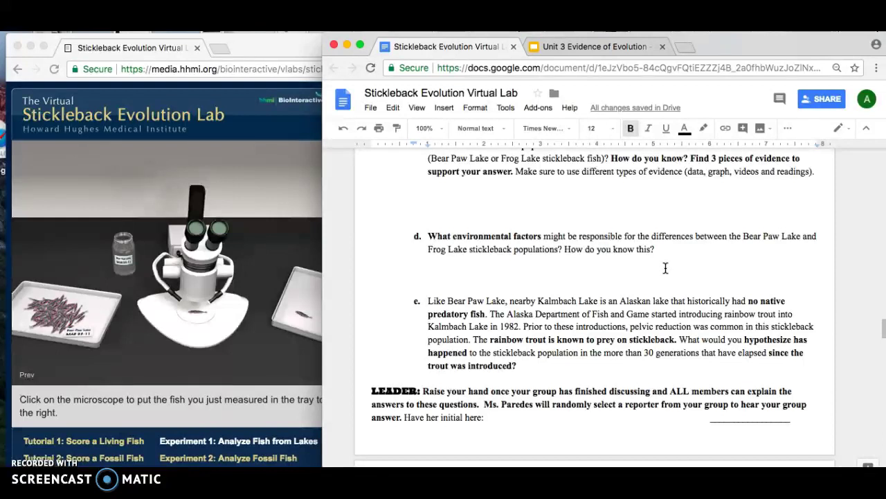
Review discussion questions a to e again and place the cursor on the teacher's initial line below them.
{"action": "scroll", "coordinate": [665, 268], "scroll_direction": "up", "scroll_amount": 5}
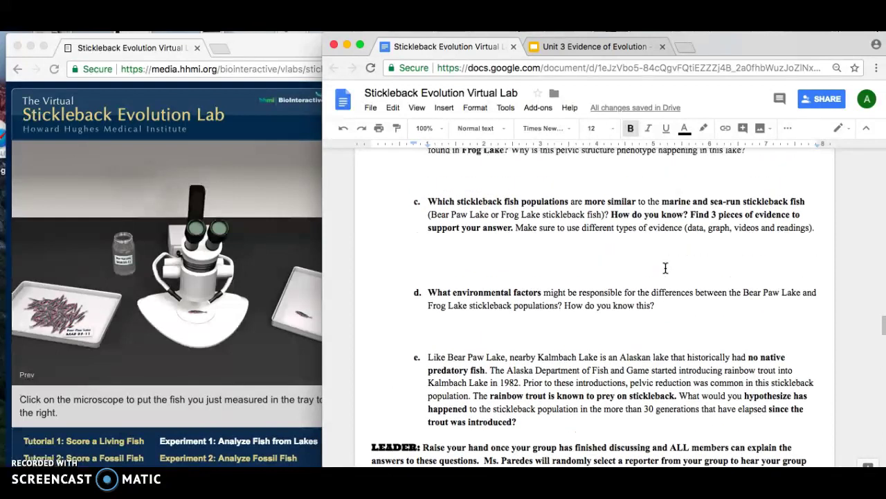
{"action": "scroll", "coordinate": [666, 268], "scroll_direction": "up", "scroll_amount": 4}
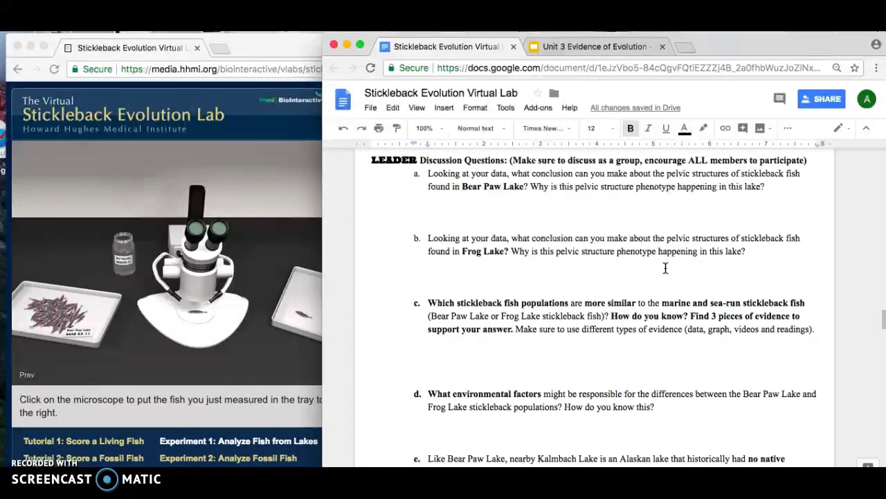
{"action": "scroll", "coordinate": [666, 268], "scroll_direction": "down", "scroll_amount": 12}
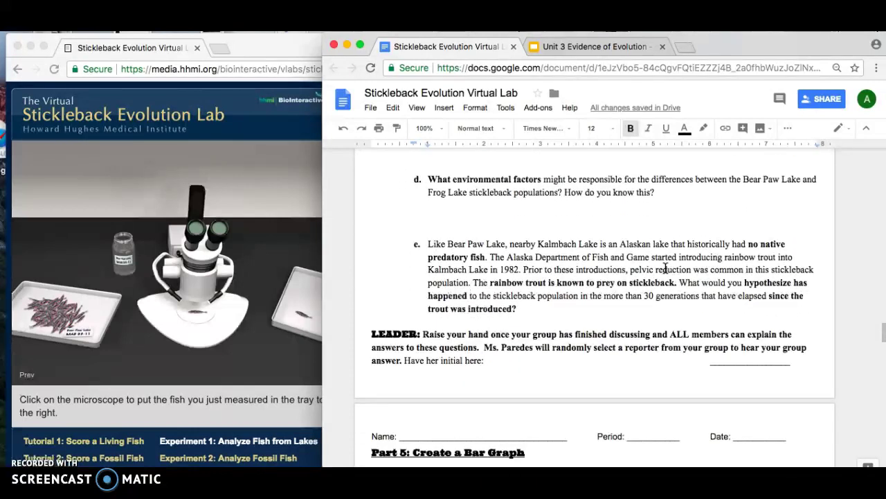
{"action": "left_click", "coordinate": [723, 358]}
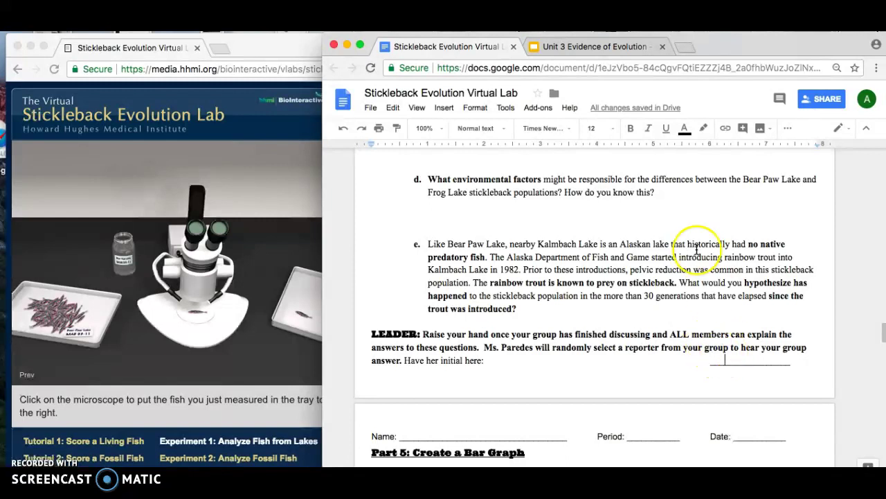
Recheck the discussion questions and examine the instructions for Part 5: Create a Bar Graph.
{"action": "scroll", "coordinate": [697, 249], "scroll_direction": "up", "scroll_amount": 11}
{"action": "scroll", "coordinate": [697, 248], "scroll_direction": "down", "scroll_amount": 10}
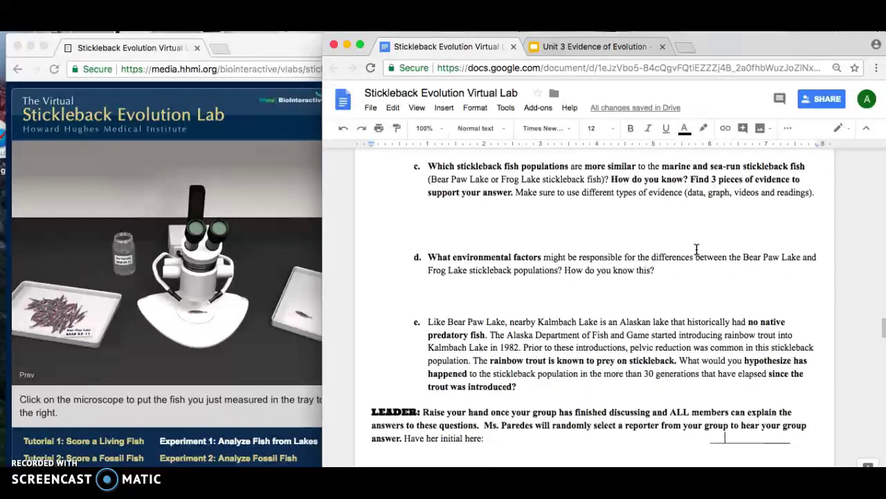
{"action": "scroll", "coordinate": [645, 298], "scroll_direction": "down", "scroll_amount": 10}
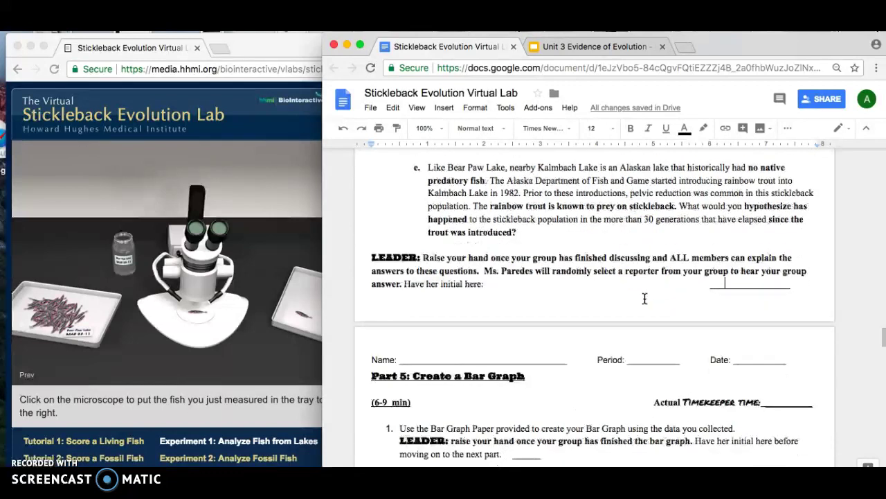
{"action": "scroll", "coordinate": [645, 298], "scroll_direction": "down", "scroll_amount": 2}
{"action": "left_click", "coordinate": [446, 268]}
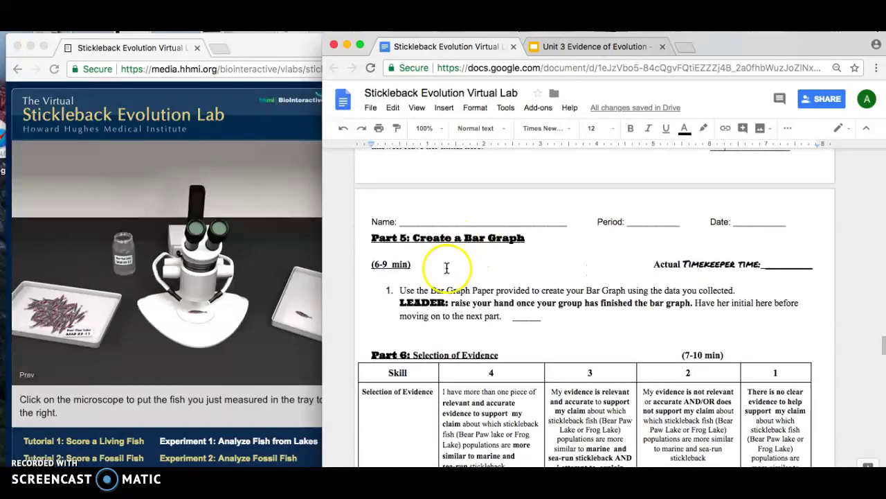